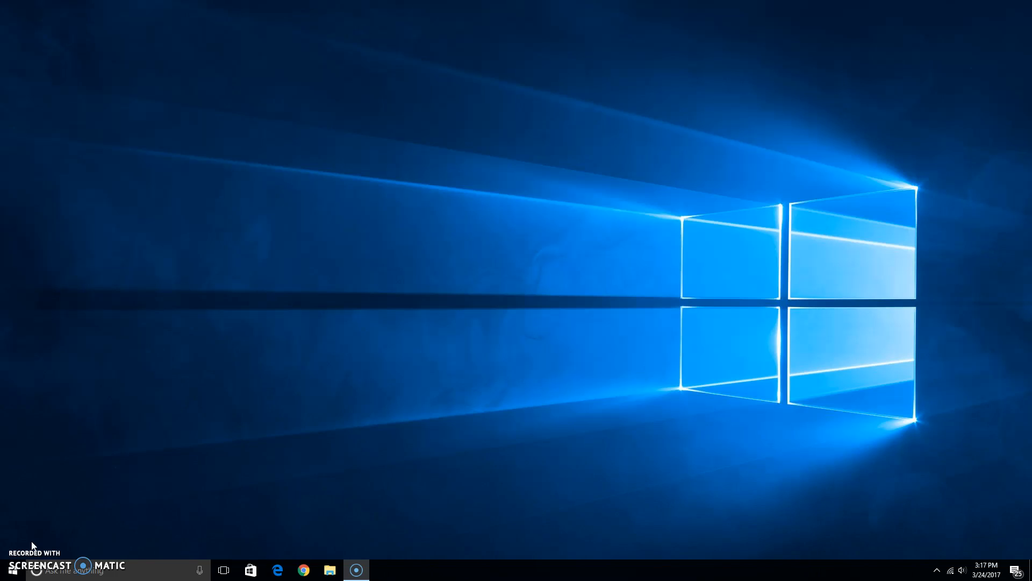
Open Google Drive in Chrome and create a new blank Google Sheets spreadsheet
click(305, 570)
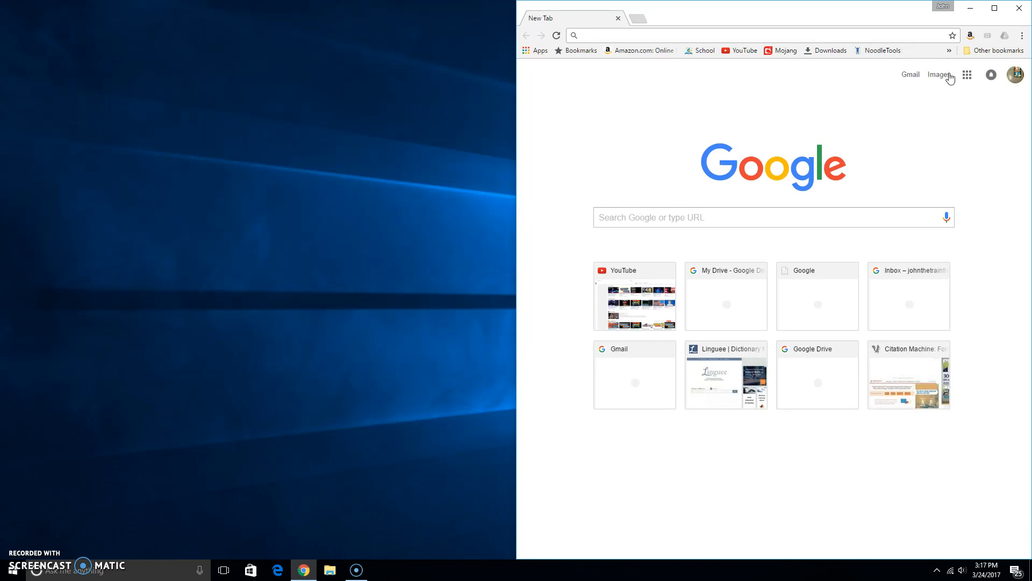
click(967, 75)
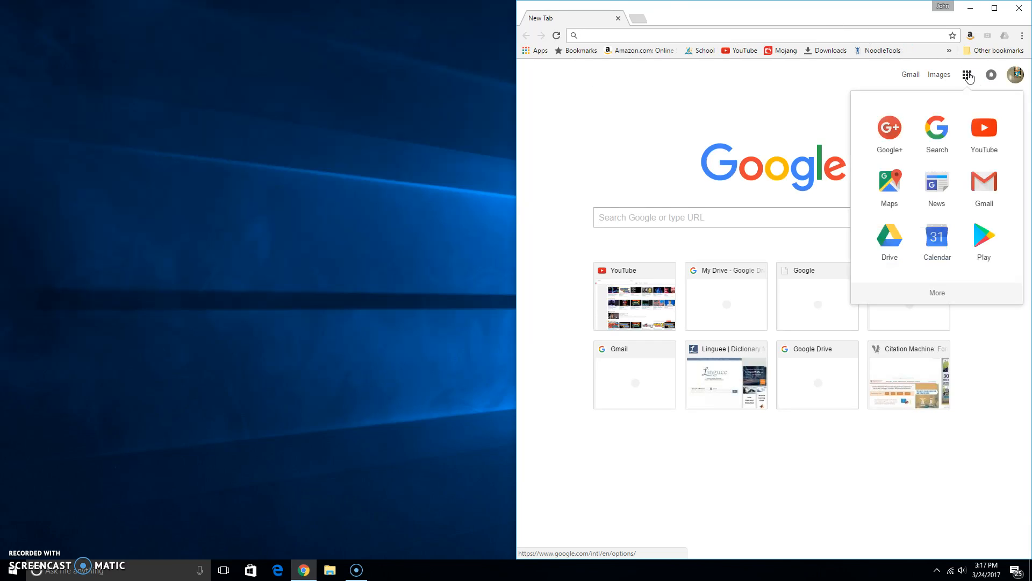
click(891, 237)
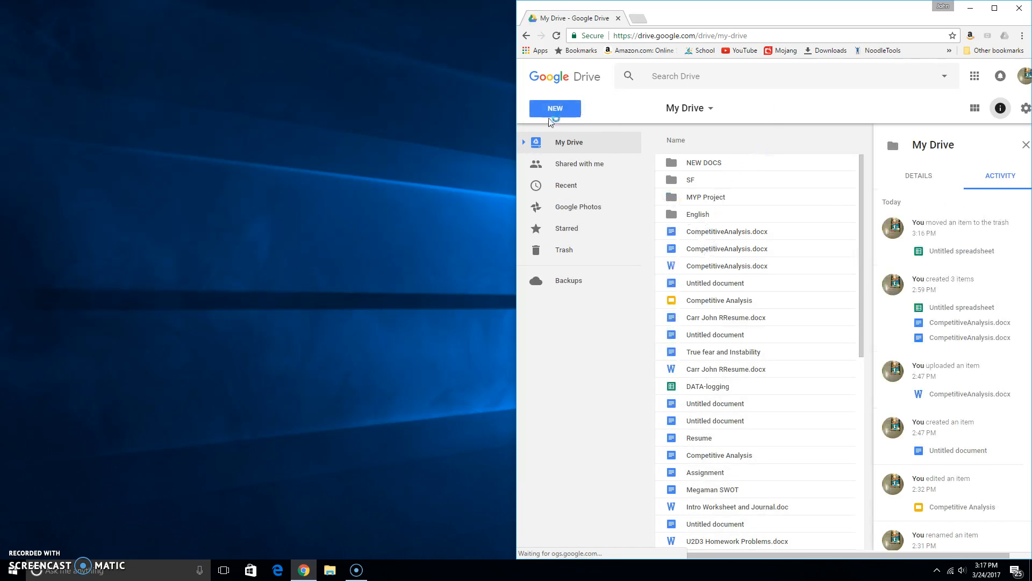
click(551, 110)
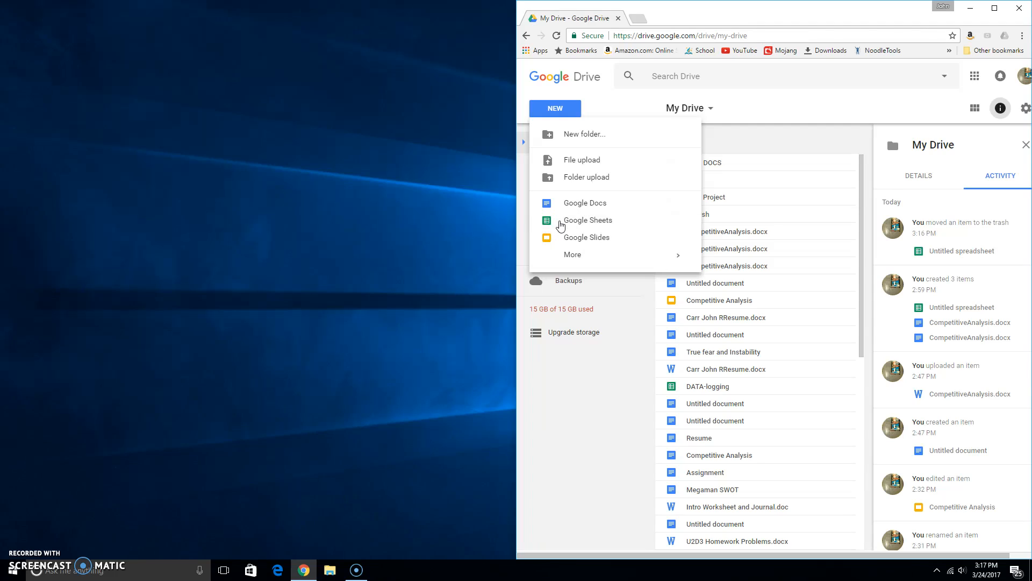
click(560, 226)
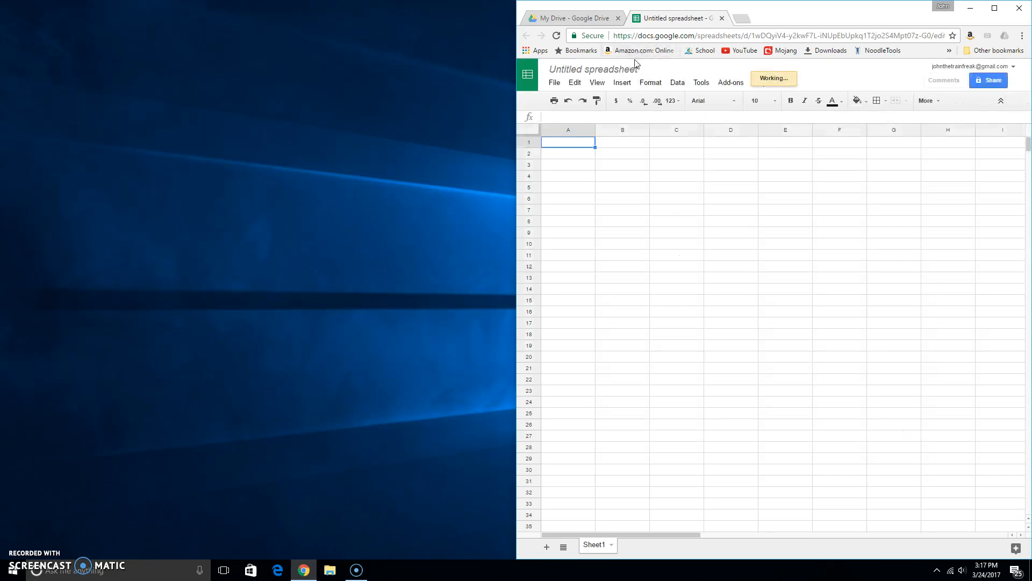
Rename the spreadsheet as "My Experiment"
click(639, 69)
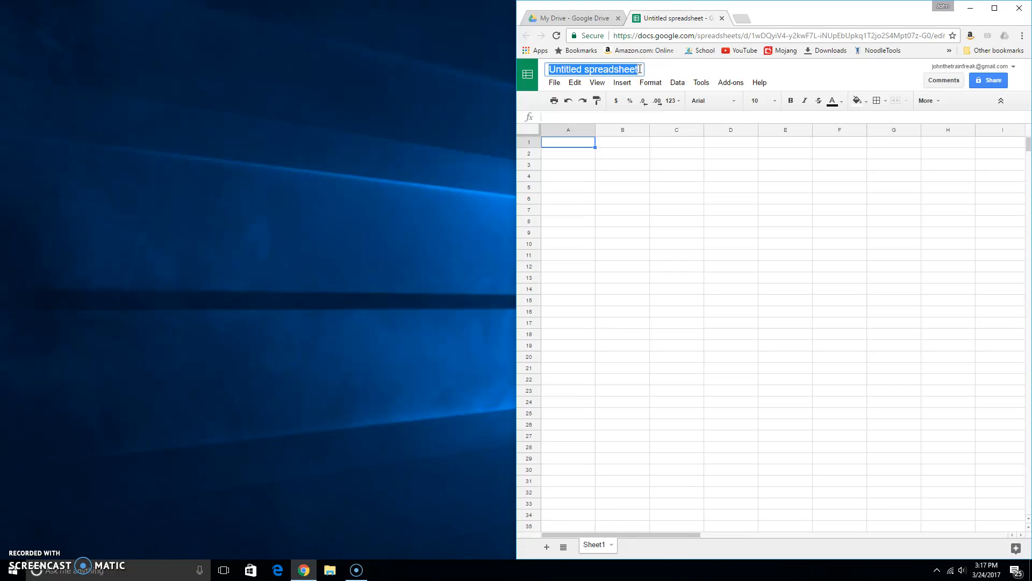
text(My Expe)
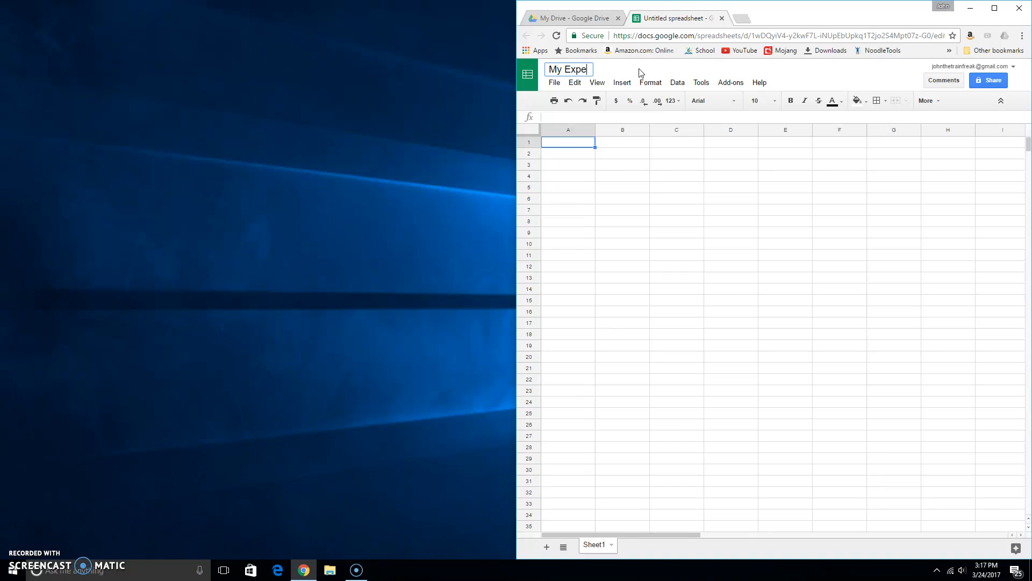
text(riment)
click(575, 165)
Enter the row labels Plant 1, Plant 2 and Plant 3 in cells A3 to A5
click(605, 157)
double_click(606, 157)
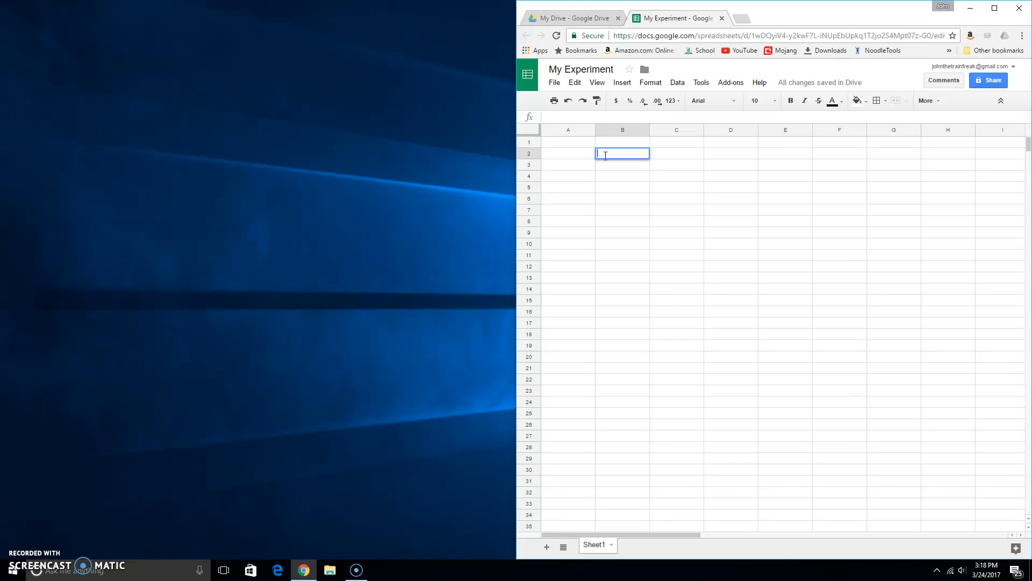
click(571, 157)
double_click(570, 156)
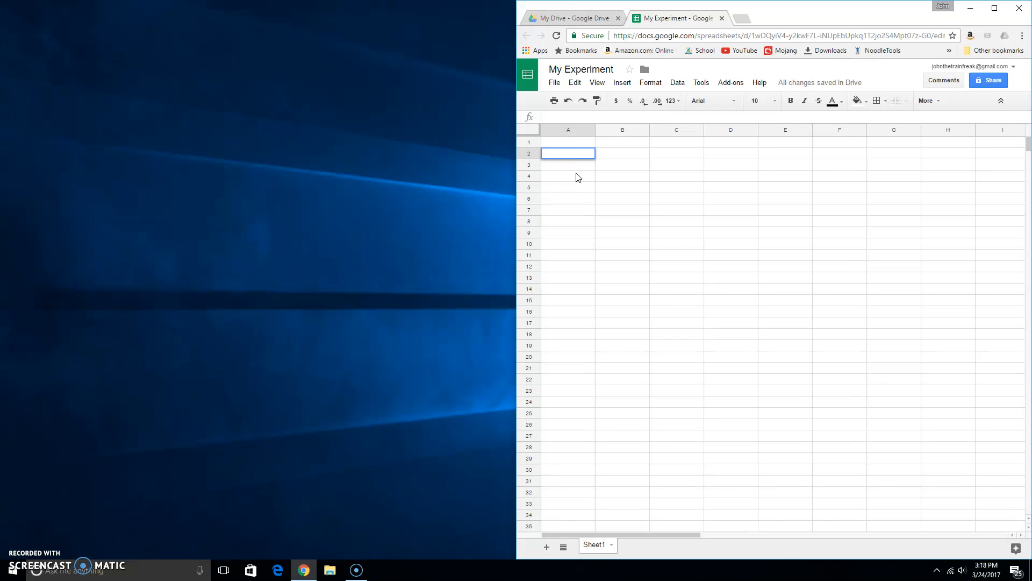
click(577, 167)
text(Plant 1)
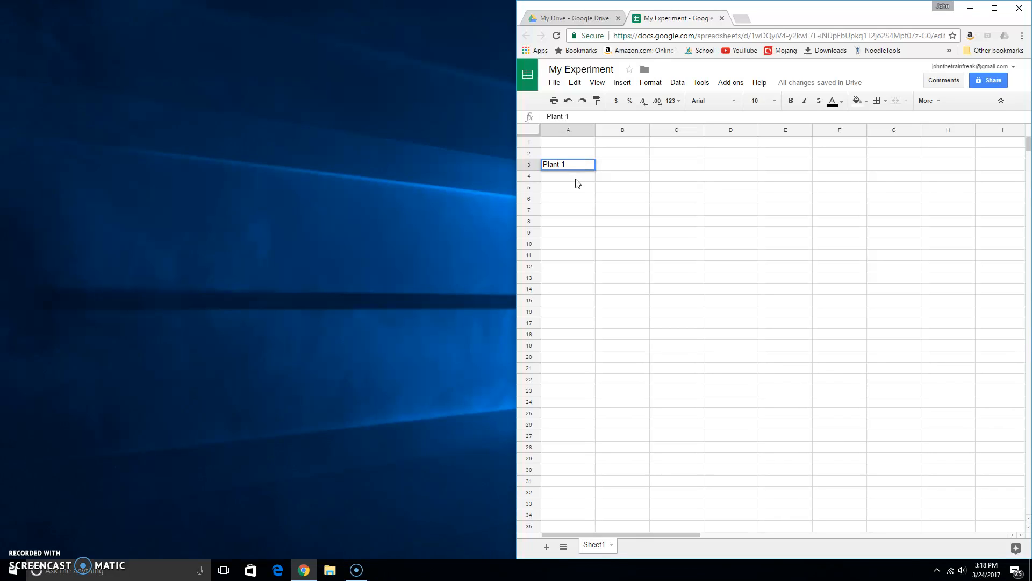
key(Return)
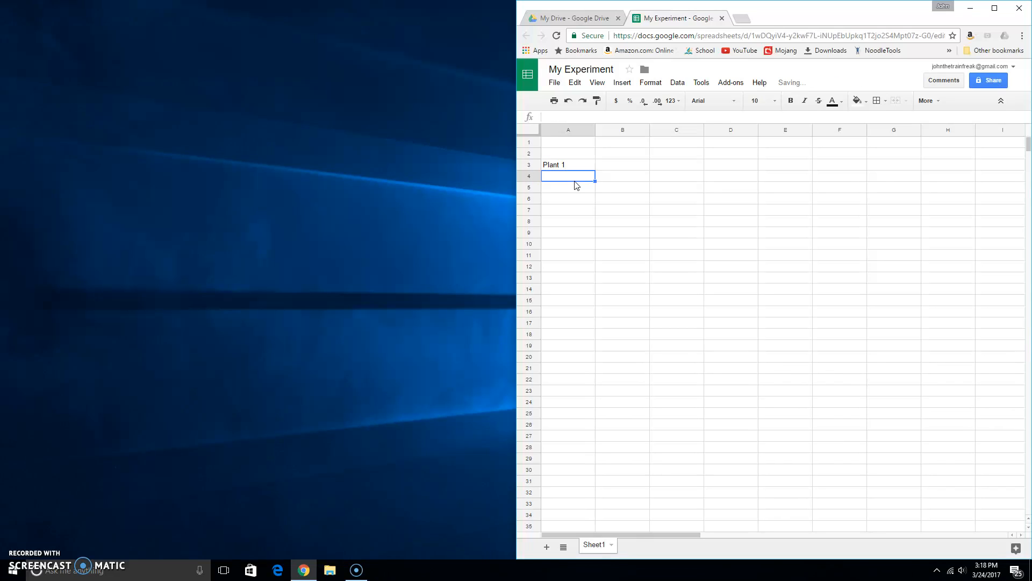
text(Pla)
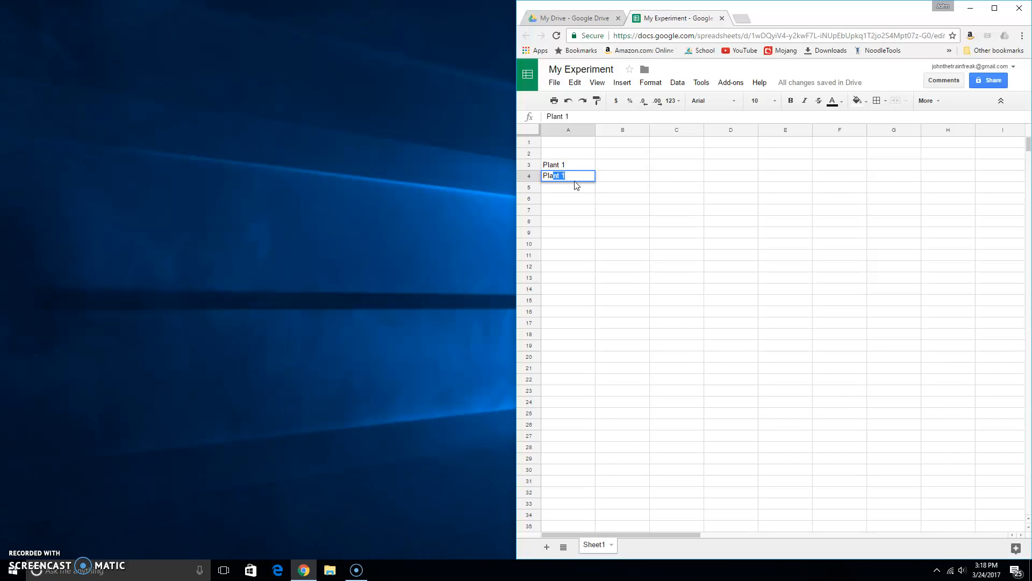
text(nt 2)
key(Return)
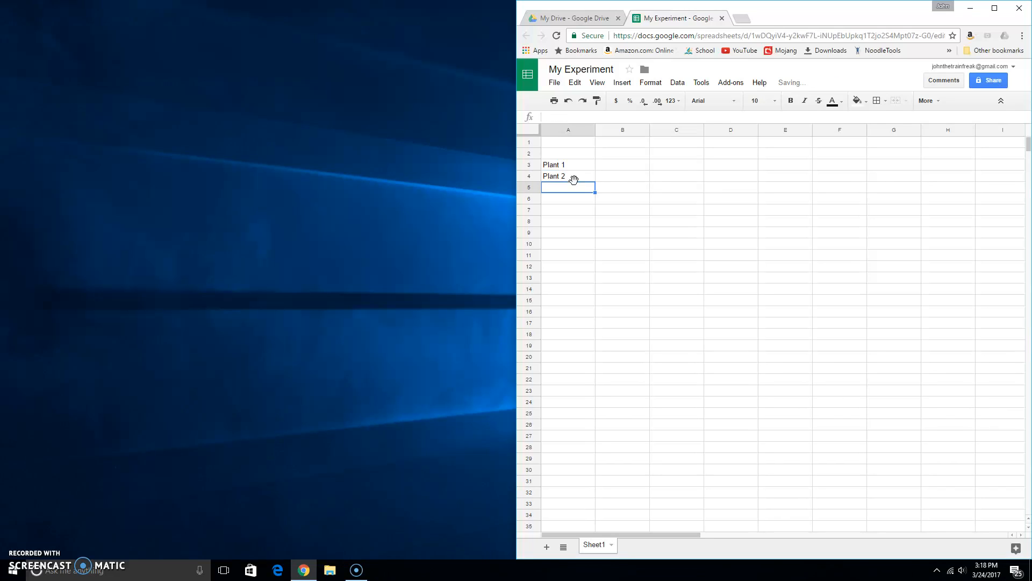
text(Plant 3)
key(Return)
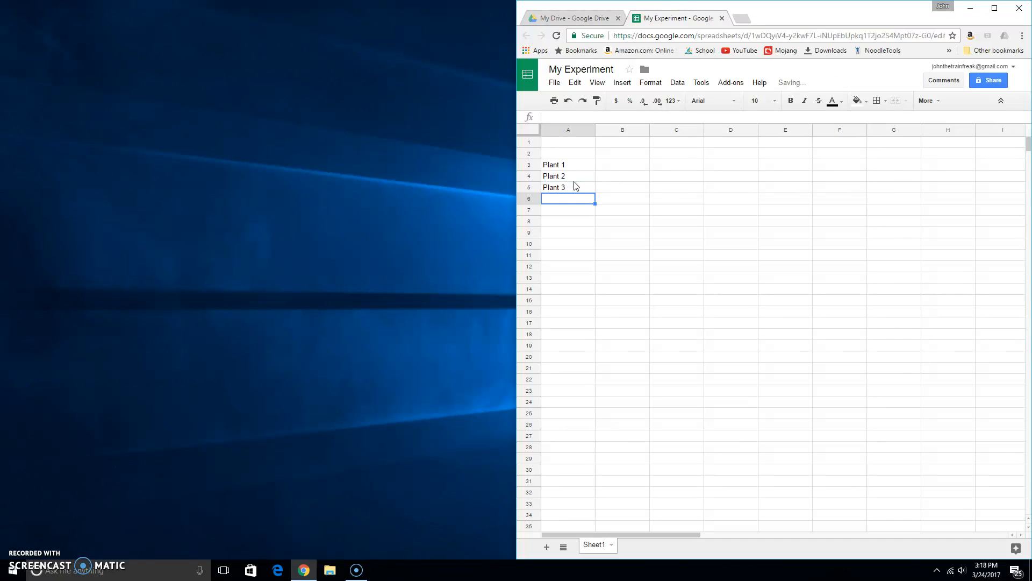
Enter the column headings Day 0, Day 5, Day 10 and Day 15 in cells B2 to E2
key(Right)
key(Right)
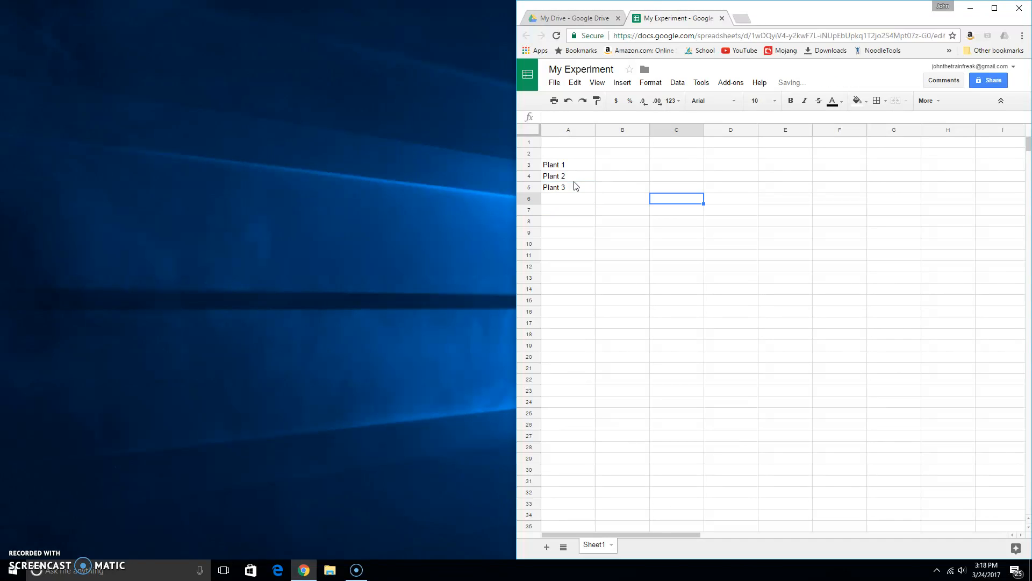
key(Up)
key(Up)
key(Left)
key(Left)
key(Down)
key(Up)
key(Right)
key(Right)
key(Right)
key(Right)
key(Left)
key(Up)
key(Up)
key(Left)
key(Left)
key(Down)
key(Up)
text(Day )
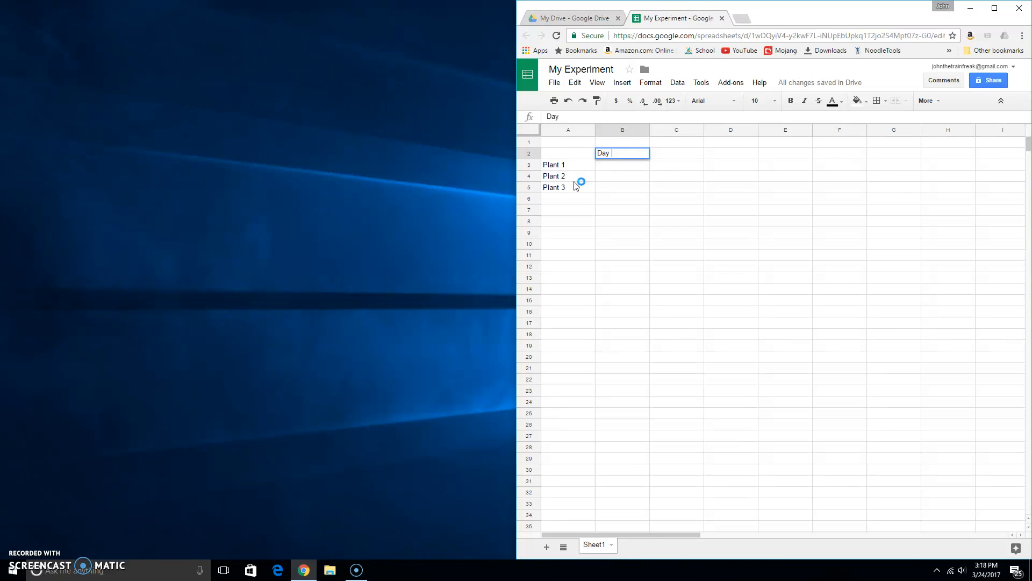
text(0)
key(Tab)
text(0)
key(Left)
key(Right)
text(Day 5)
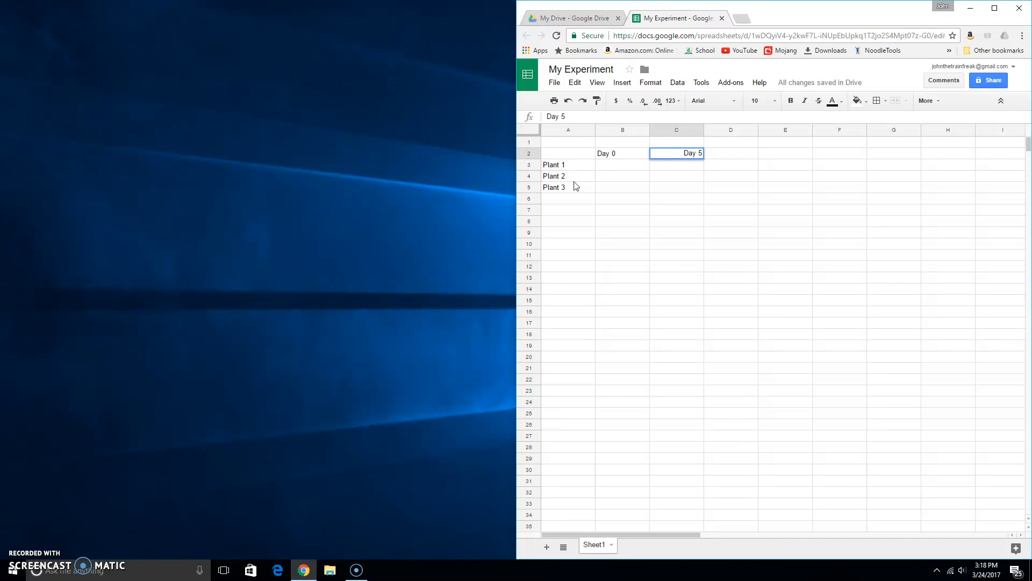
key(Tab)
text(D)
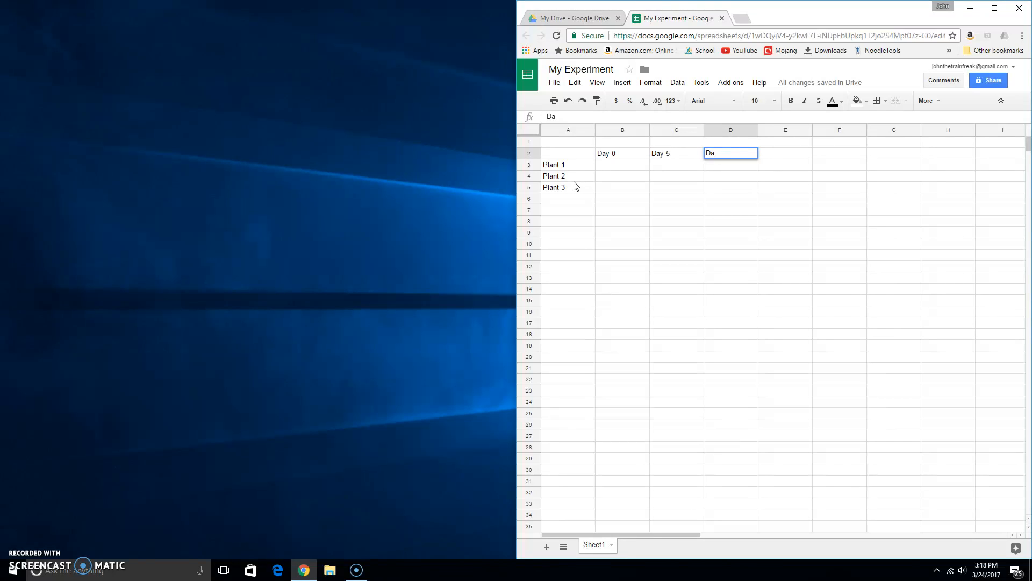
text(ay 10)
key(Tab)
text(Day 15)
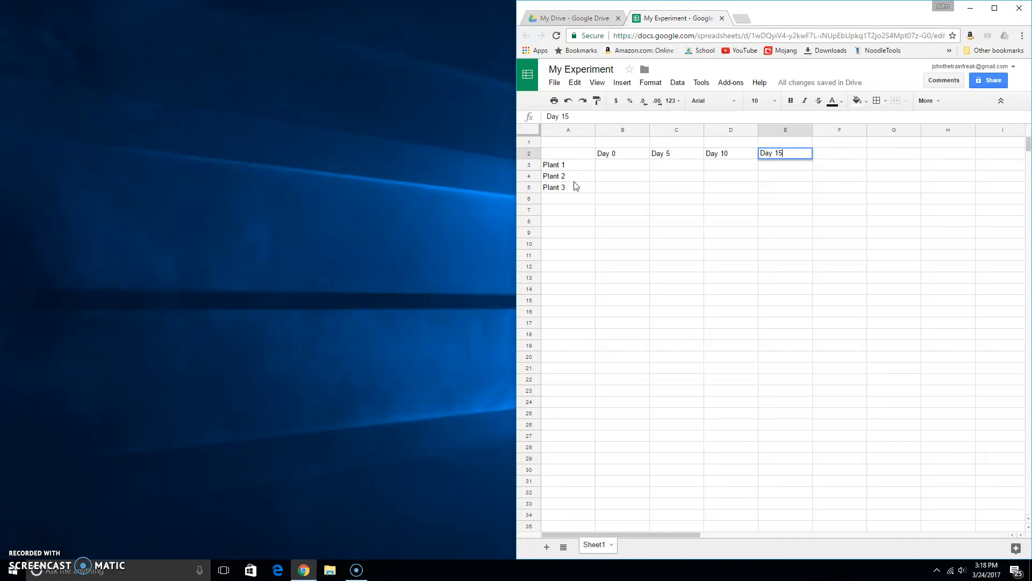
Fill in 0 as the Day 0 value for all three plants in cells B3 to B5
click(604, 197)
click(606, 169)
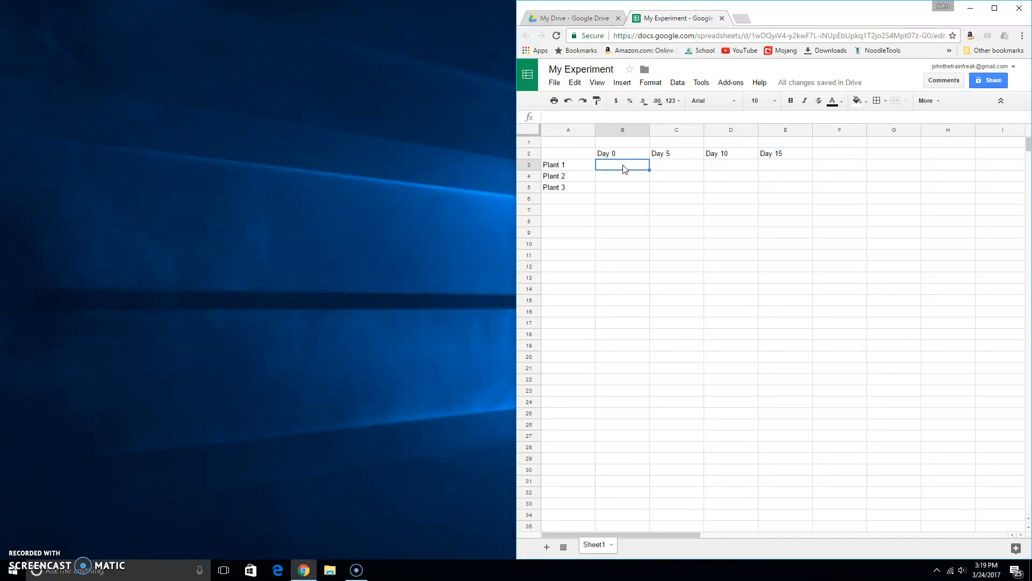
text(0)
click(633, 179)
text(0)
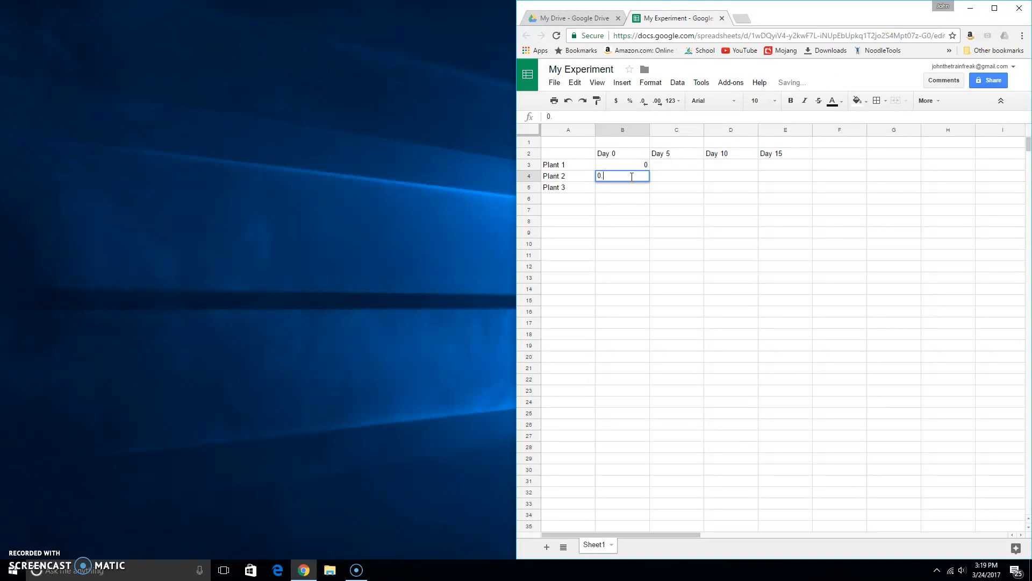
click(634, 186)
text(0)
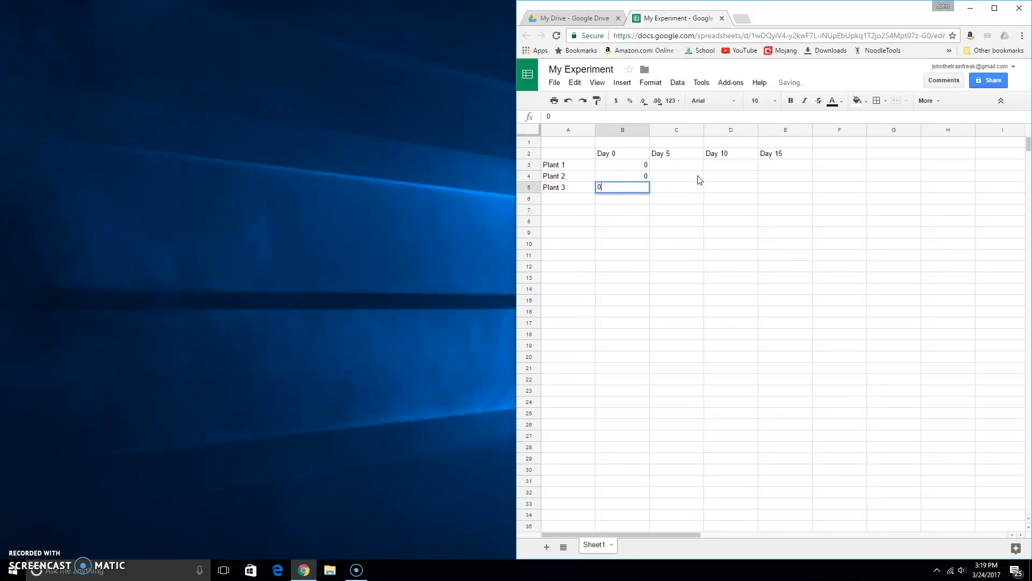
Enter the Day 5 values 1.3, 2 and 1 for Plants 1 to 3 in cells C3 to C5
click(665, 166)
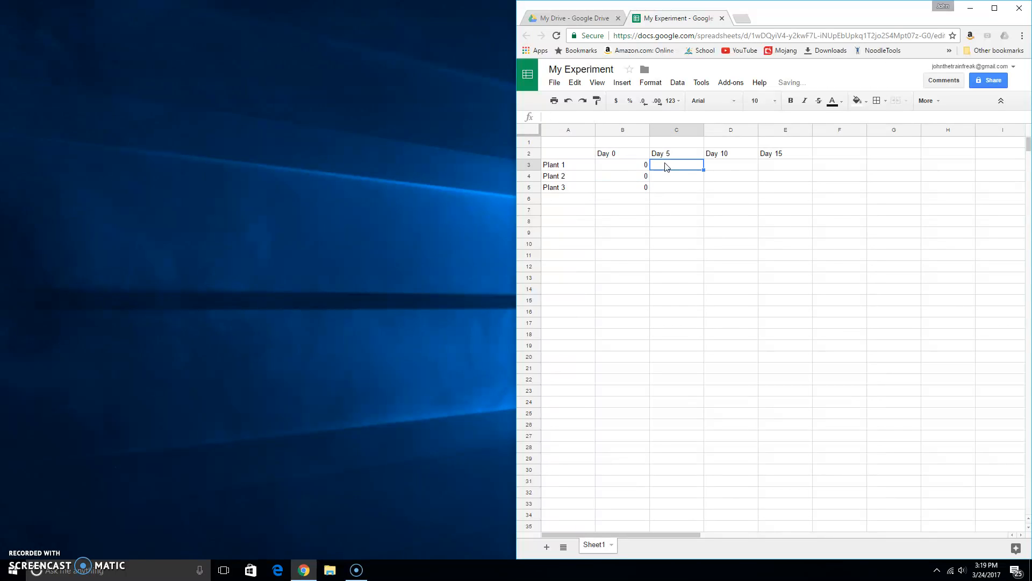
text(1.35)
click(670, 192)
click(668, 177)
text(2)
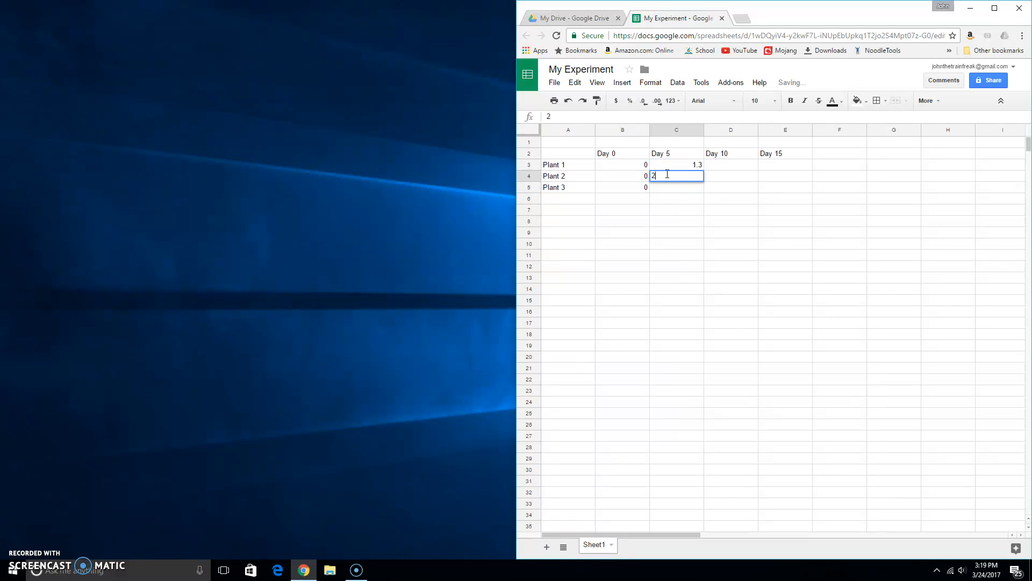
click(698, 192)
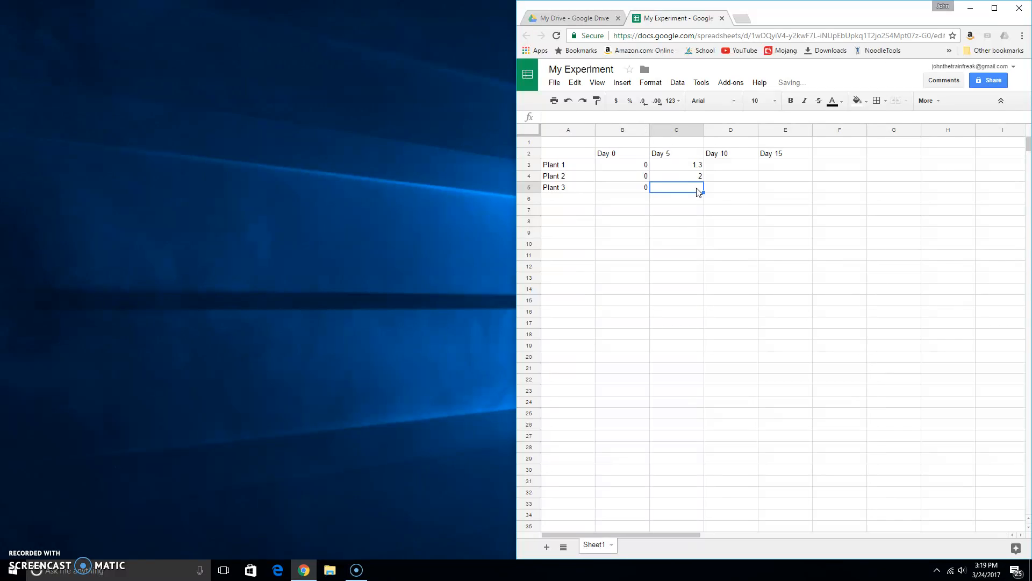
text(1)
click(728, 212)
Enter the Day 10 values 3.8, 3.5 and 4 for Plants 1 to 3 in cells D3 to D5
click(727, 167)
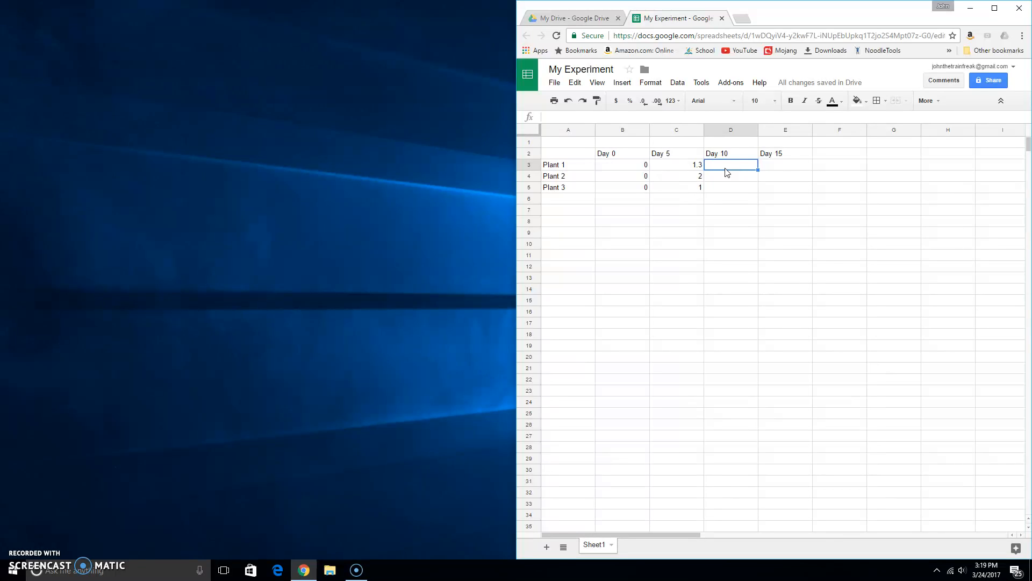
text(3.88)
key(BackSpace)
click(744, 182)
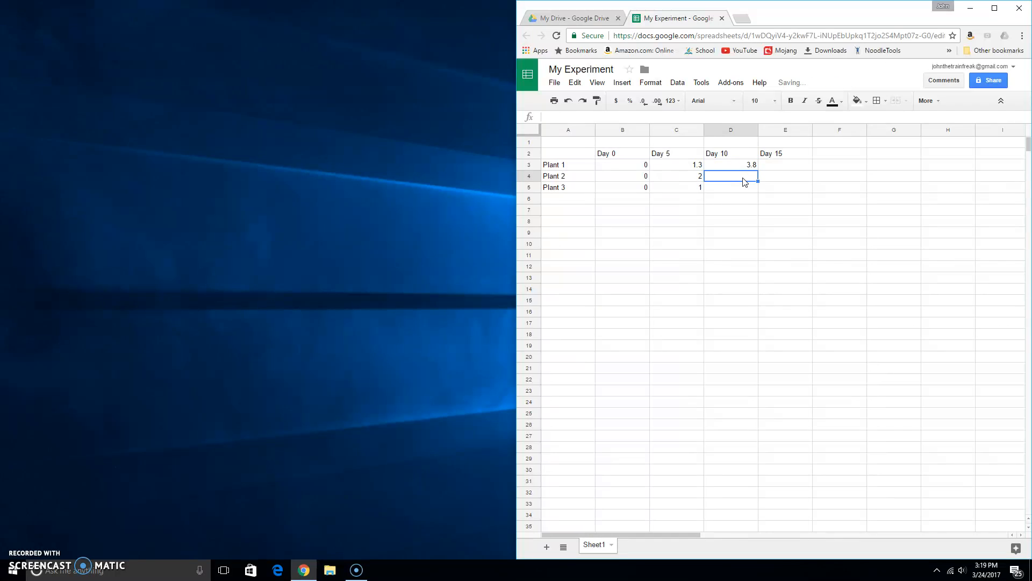
text(3.5)
click(750, 193)
text(4)
click(834, 231)
click(784, 167)
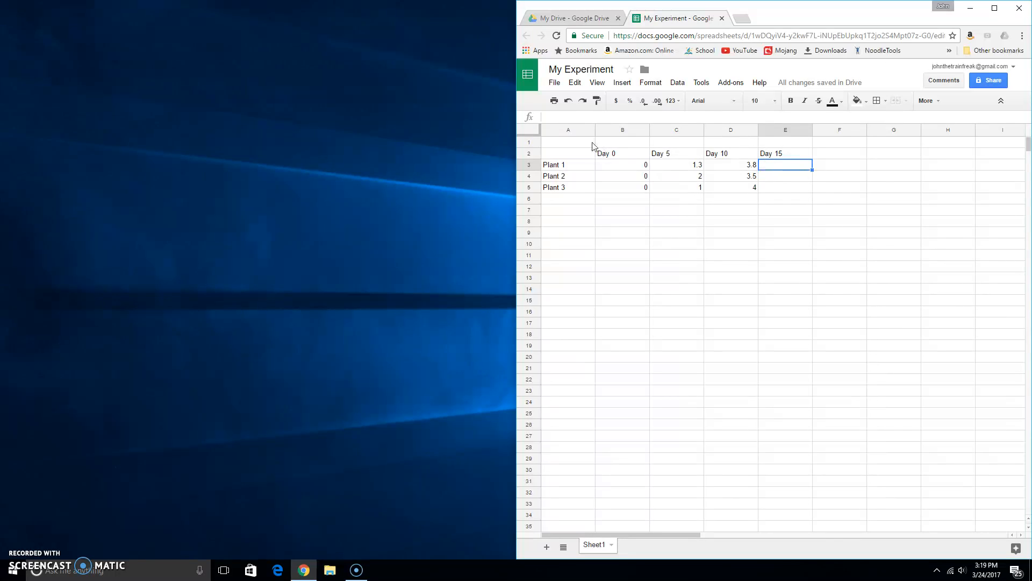
click(626, 152)
click(737, 164)
click(794, 144)
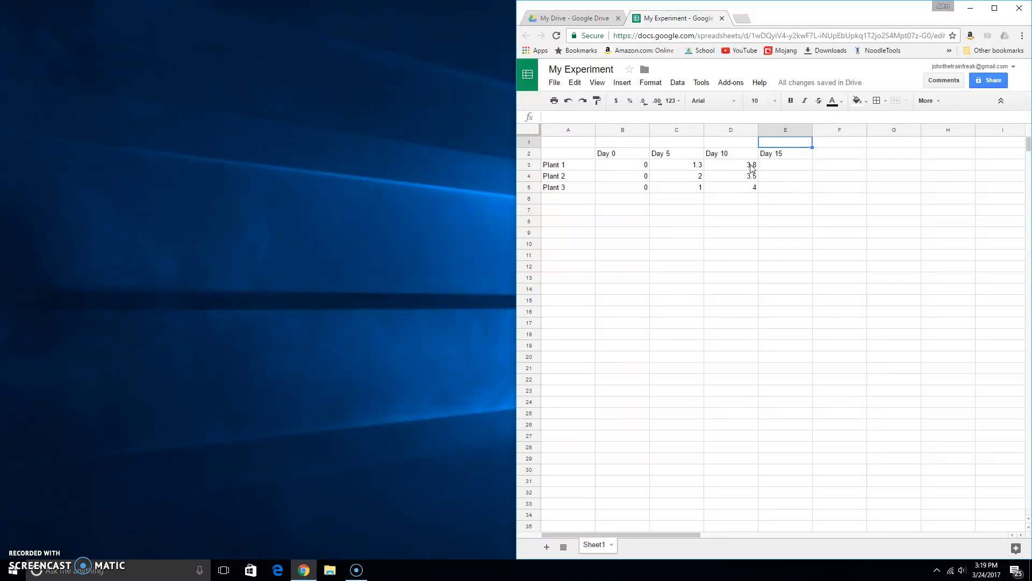
click(618, 166)
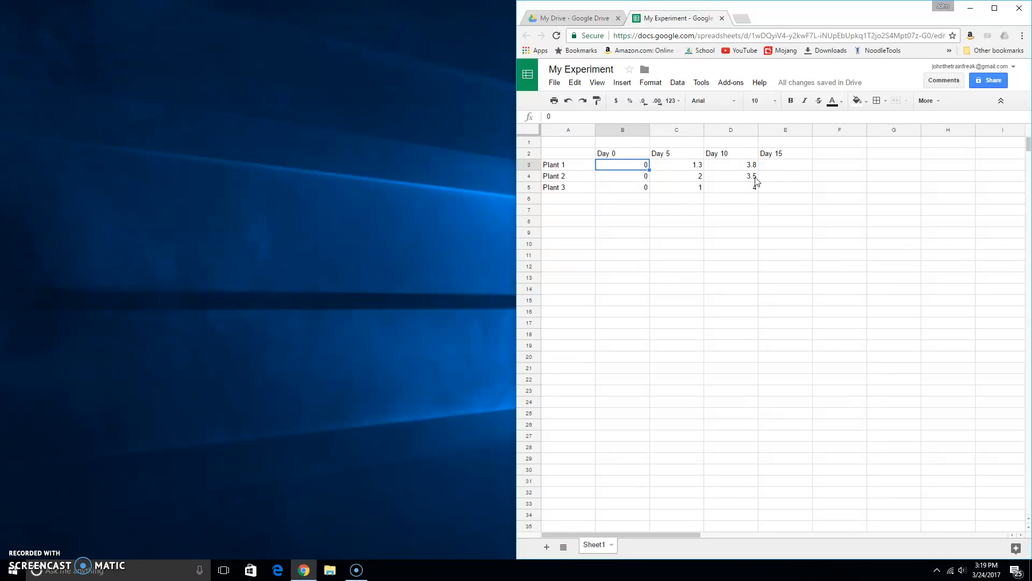
Enter the Day 15 values 6, 5.7 and 4.8 for Plants 1 to 3 in cells E3 to E5
click(774, 165)
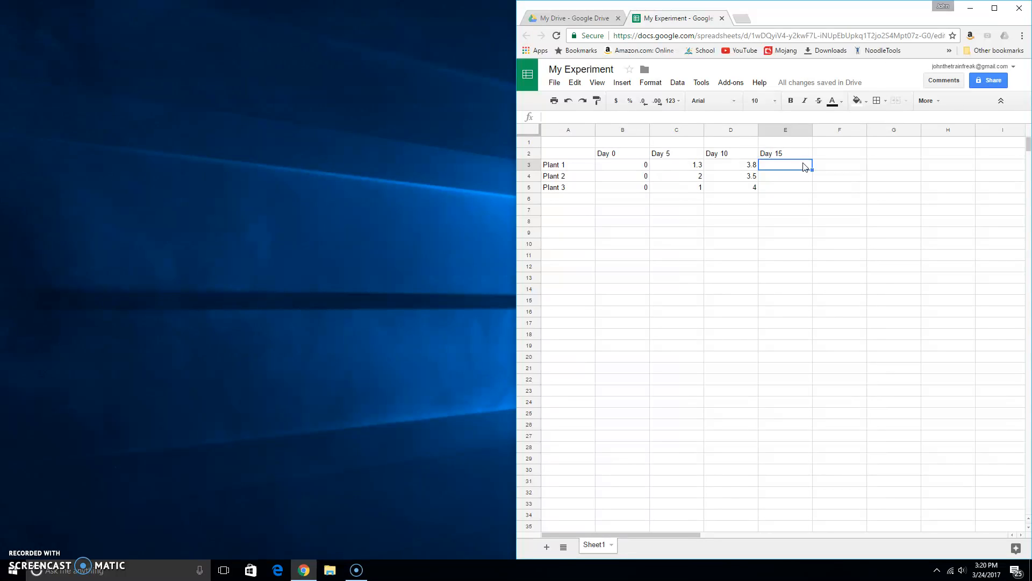
text(6)
key(Return)
text(5.7)
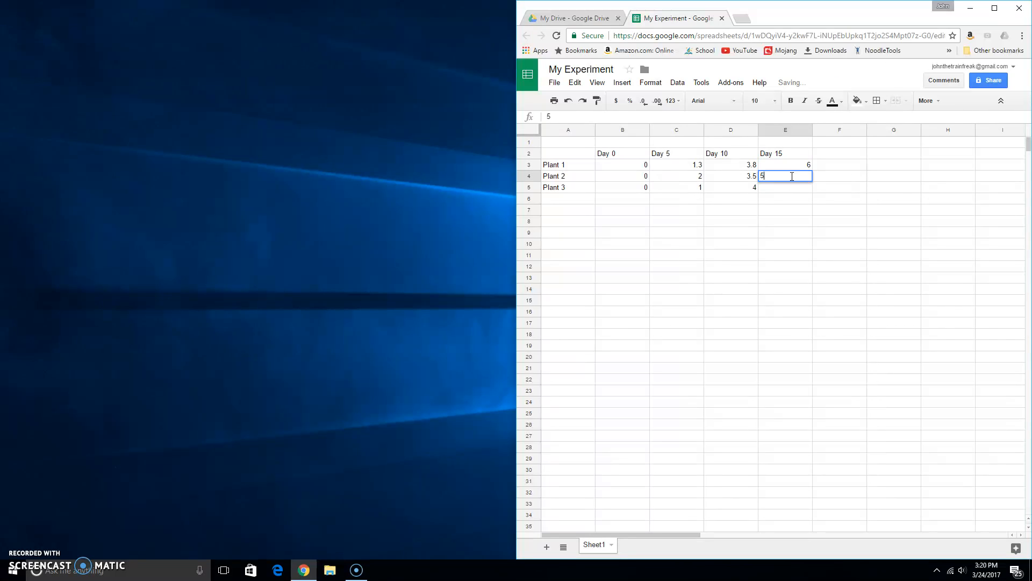
click(802, 193)
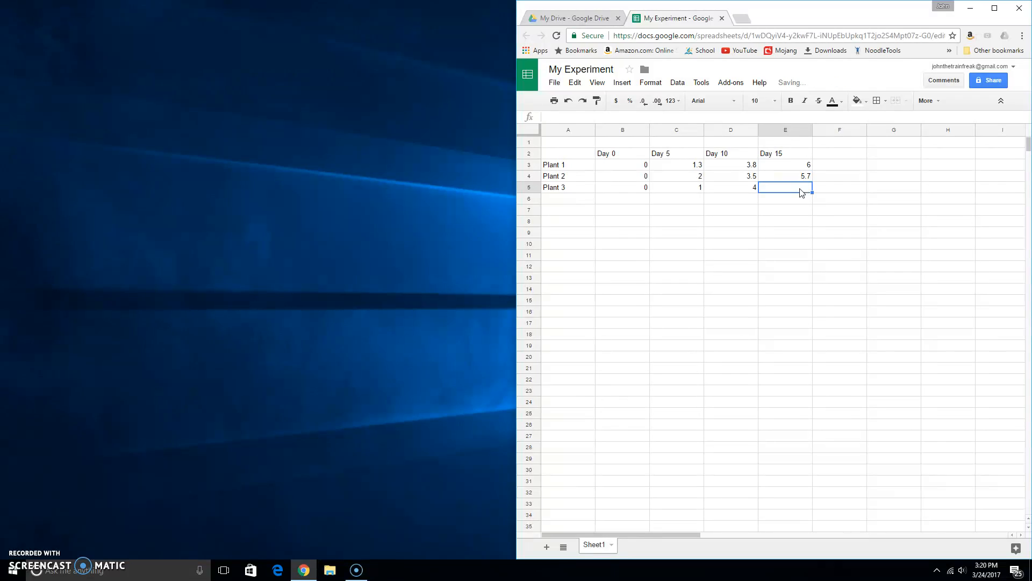
text(4.8)
click(802, 260)
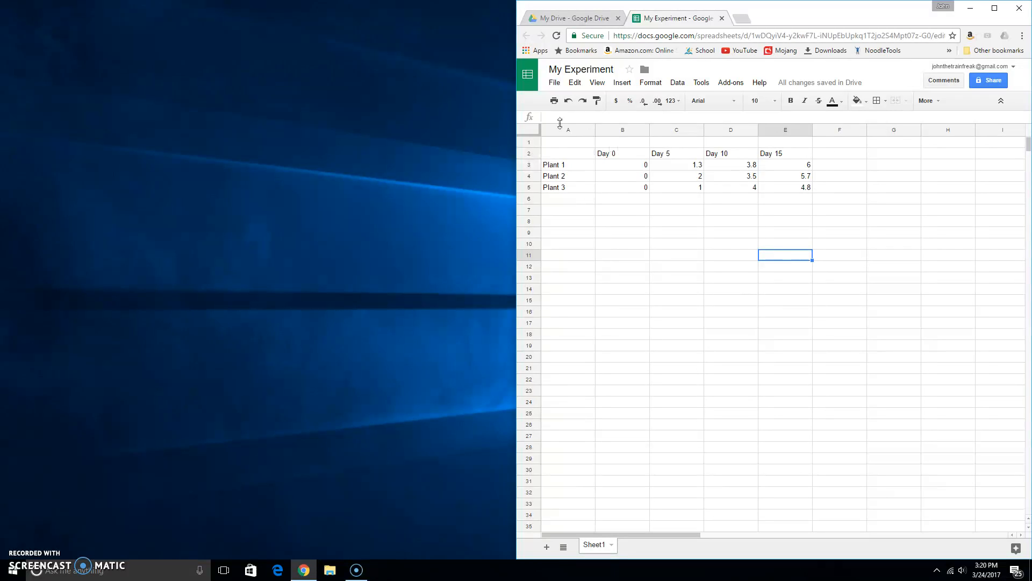
Merge cells A1 to E1 above the day headers into a single cell
drag(562, 142, 809, 143)
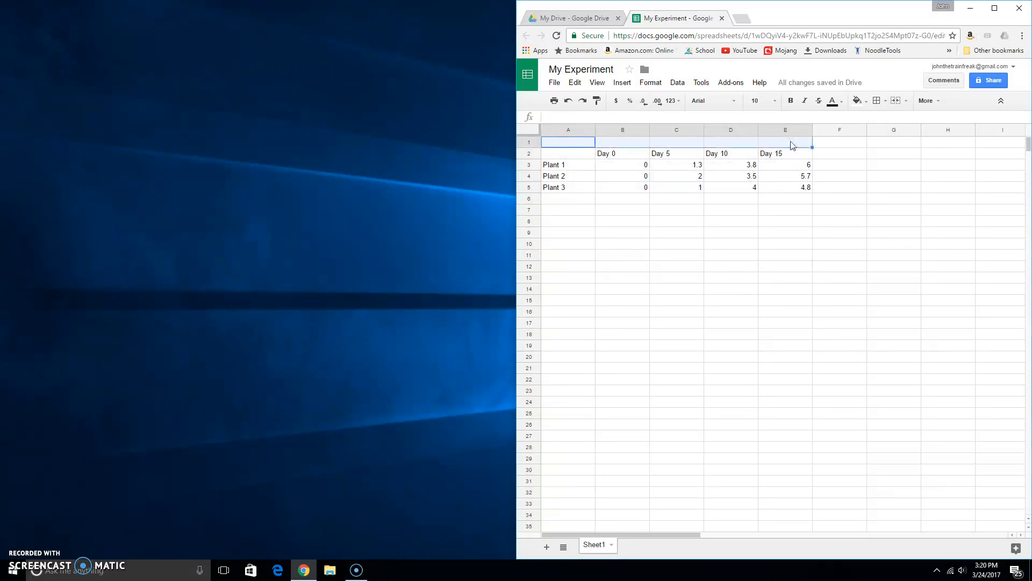
right_click(797, 147)
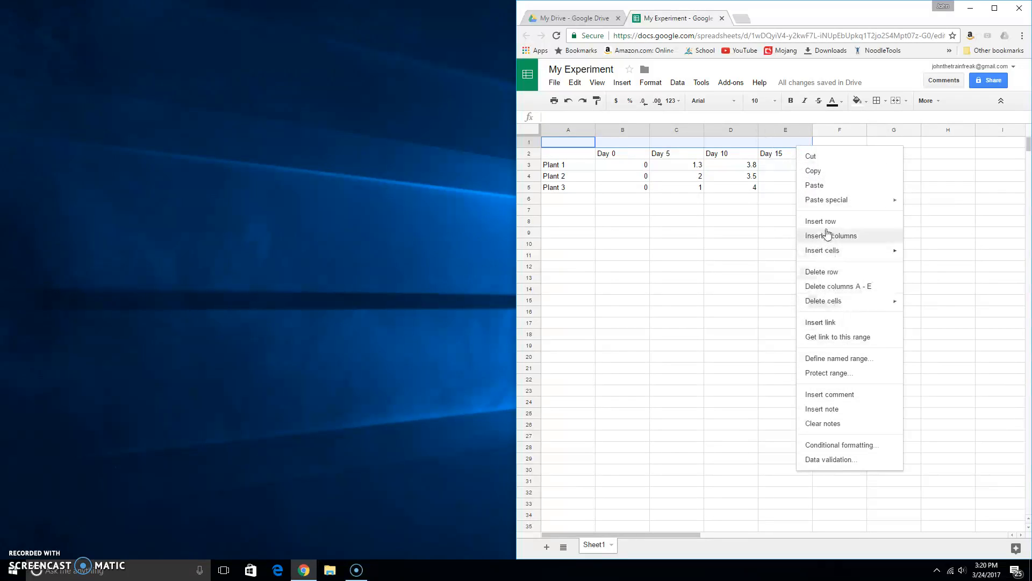
click(744, 247)
drag(565, 143, 804, 187)
drag(813, 146, 814, 146)
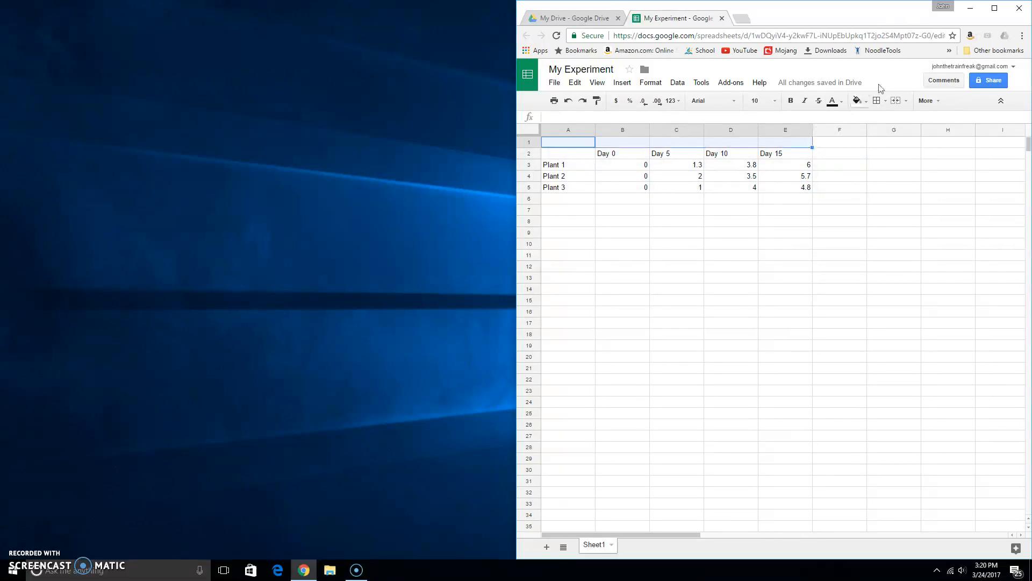
click(927, 101)
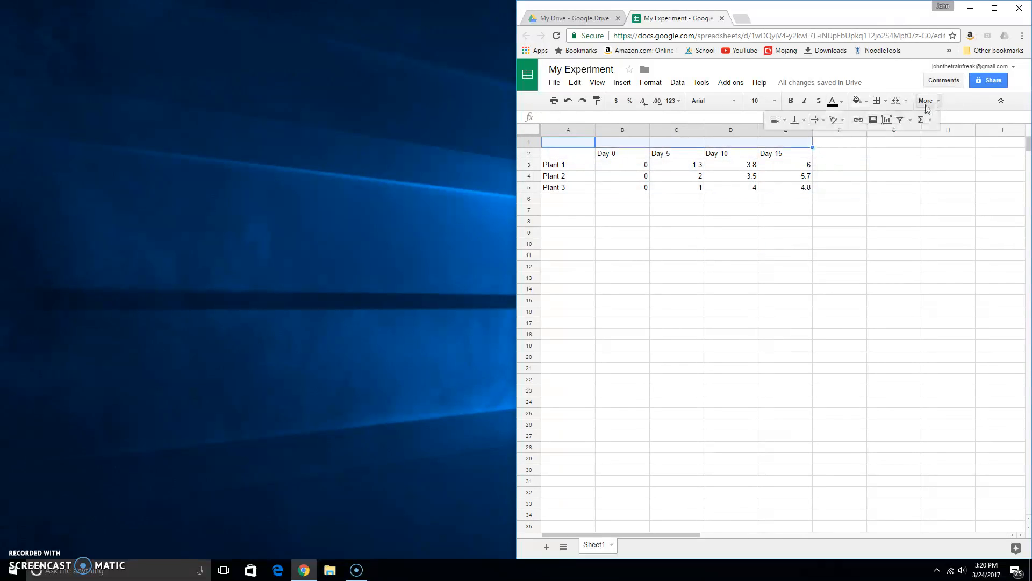
click(897, 101)
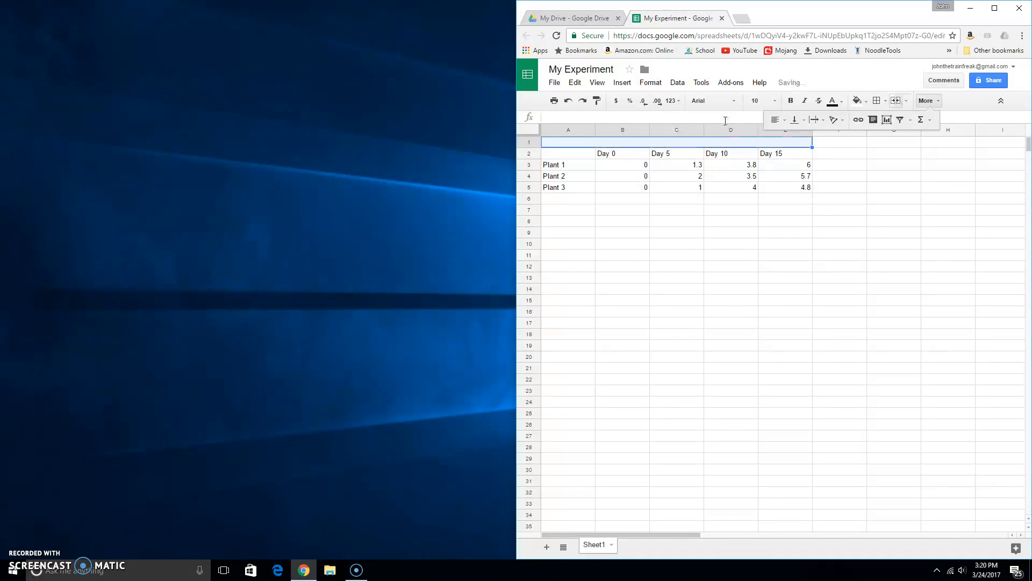
Enter the table title "The effect of time on plant growth" in the merged cell in row 1
double_click(729, 142)
text(The effe)
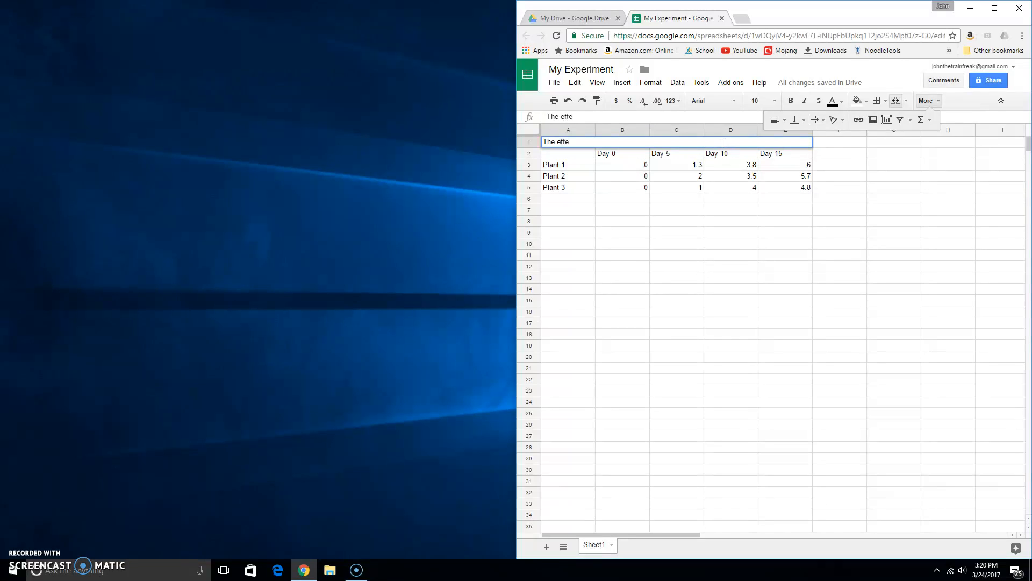
text(ct of t)
text(on plant growth)
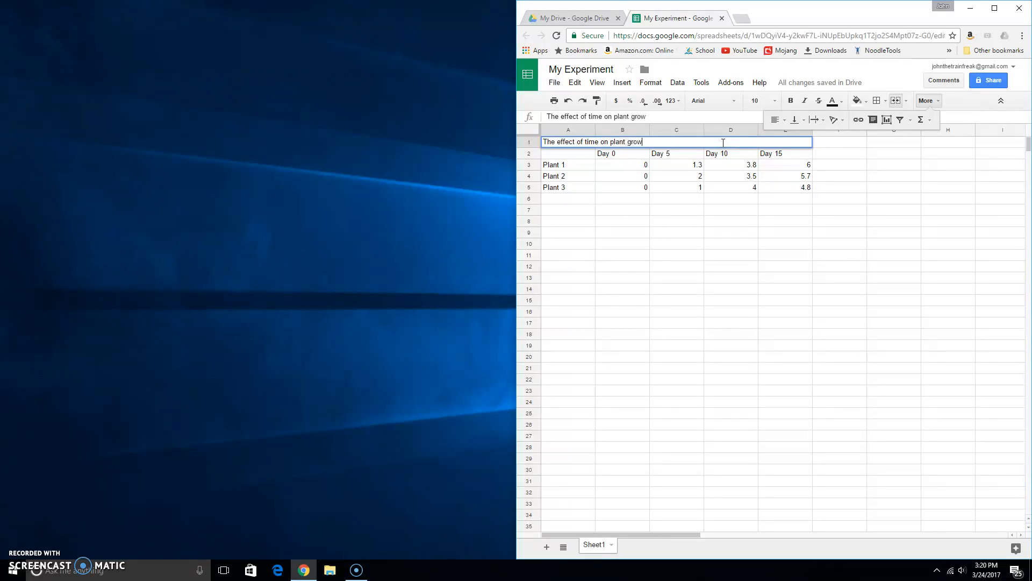
click(784, 200)
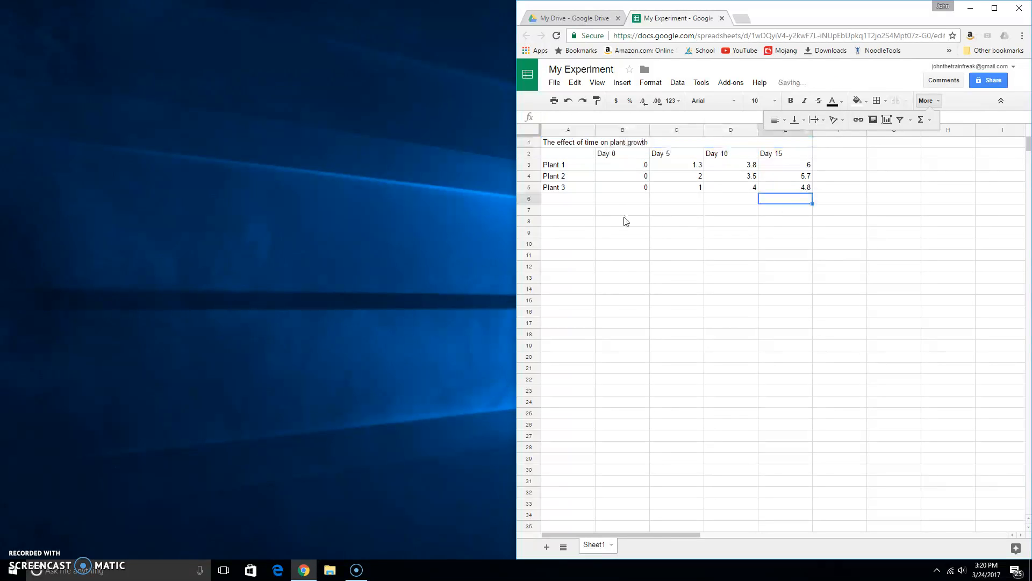
Center the table title horizontally in the merged cell and maximize the browser window
click(588, 156)
click(652, 142)
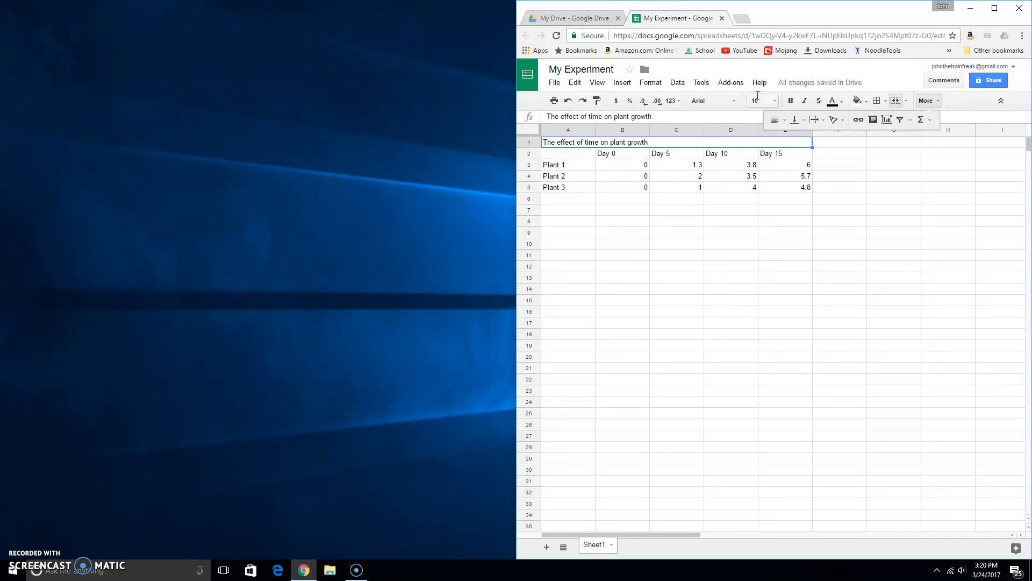
click(778, 120)
click(792, 138)
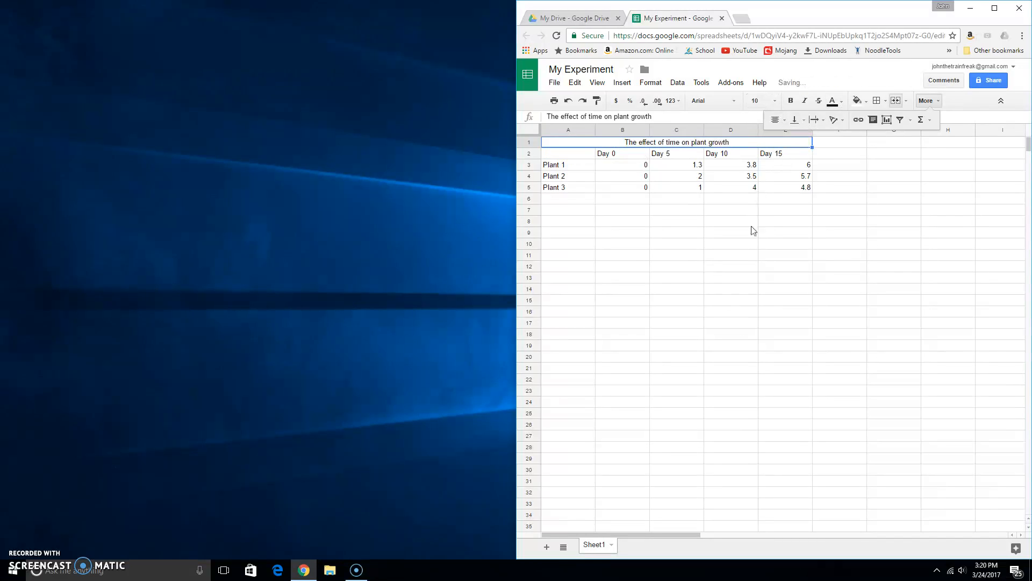
click(900, 210)
click(991, 10)
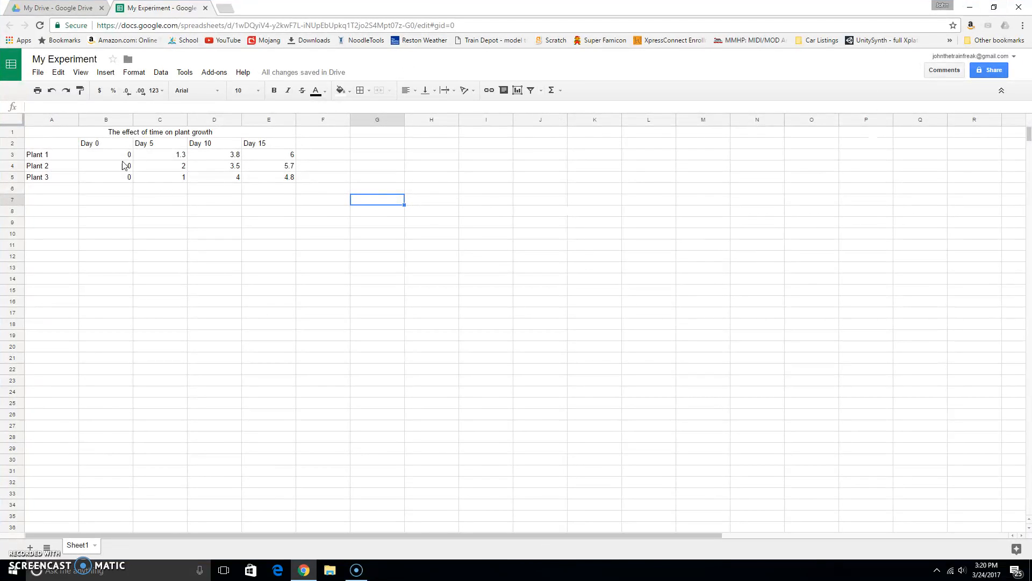
drag(70, 144, 237, 196)
click(230, 212)
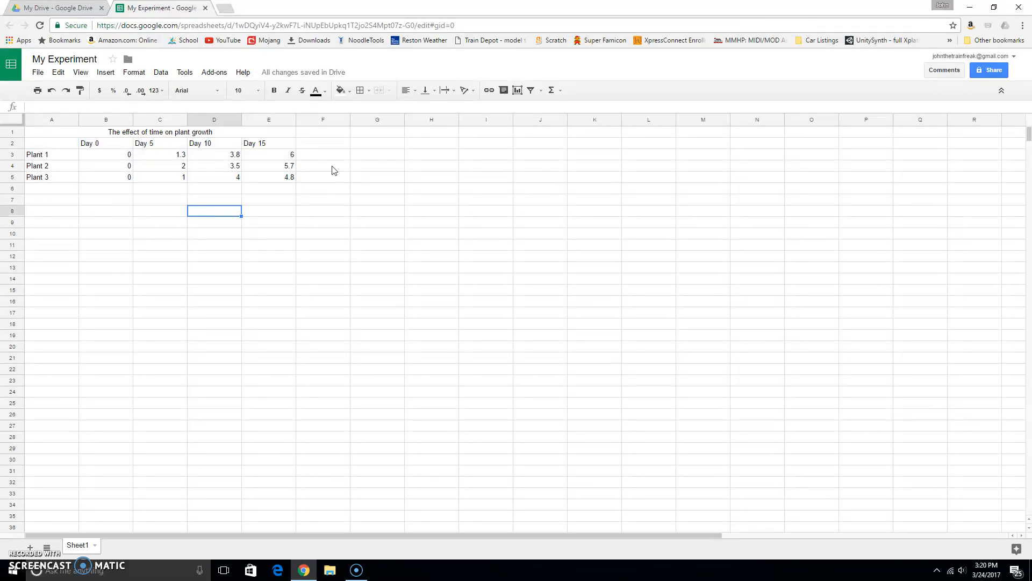
drag(322, 200, 299, 188)
Start a new chart from the plant data in range A2:E5, including the day headers and plant labels
drag(50, 148, 278, 177)
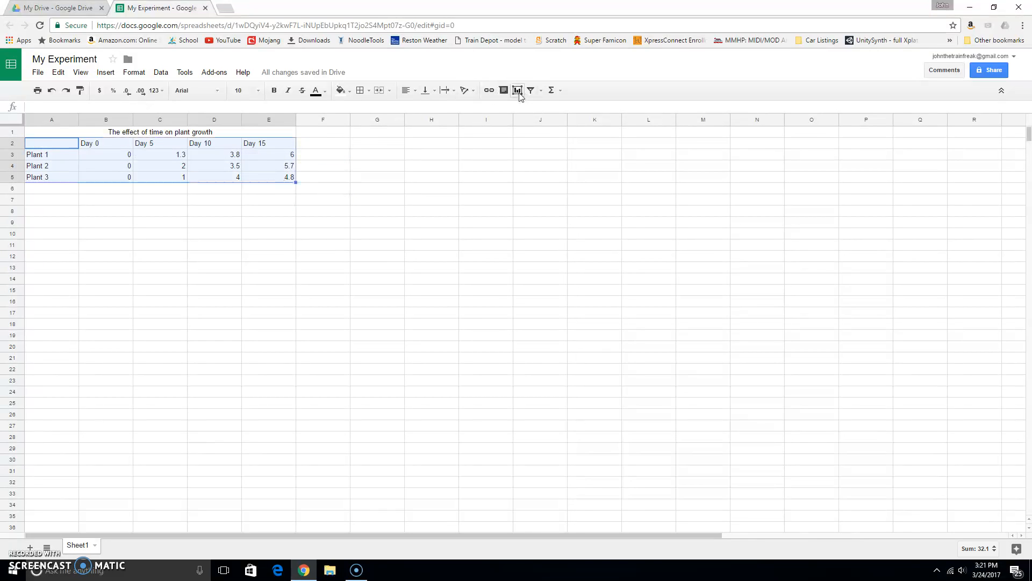
drag(64, 148, 287, 180)
click(517, 91)
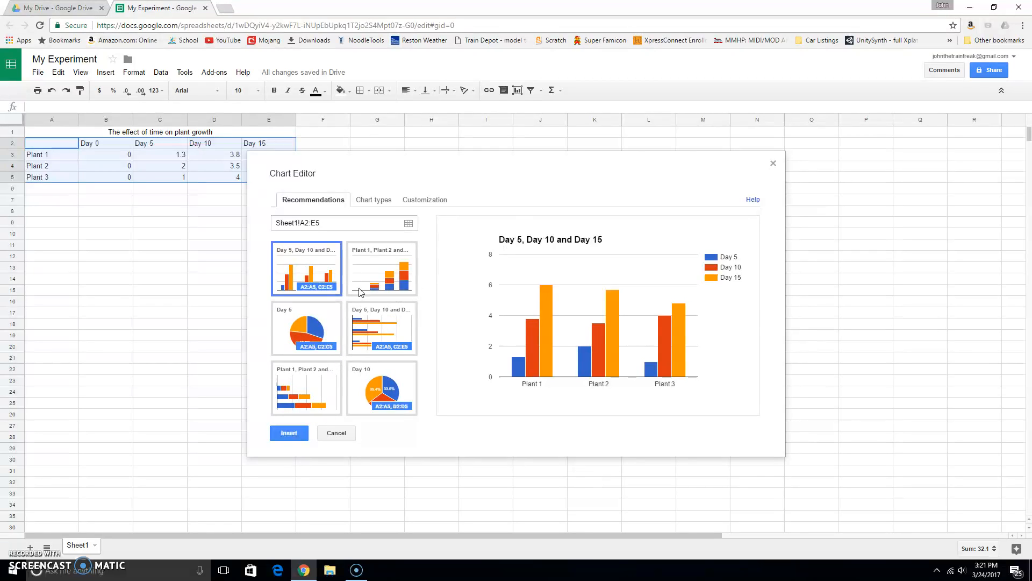
Make the chart a plain line chart with rows and columns switched
click(379, 205)
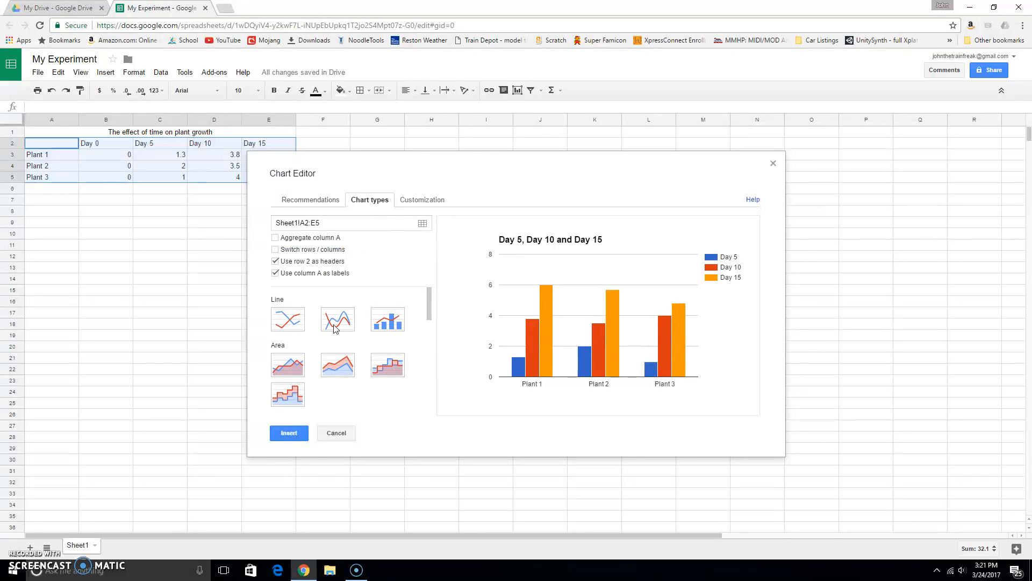
click(289, 321)
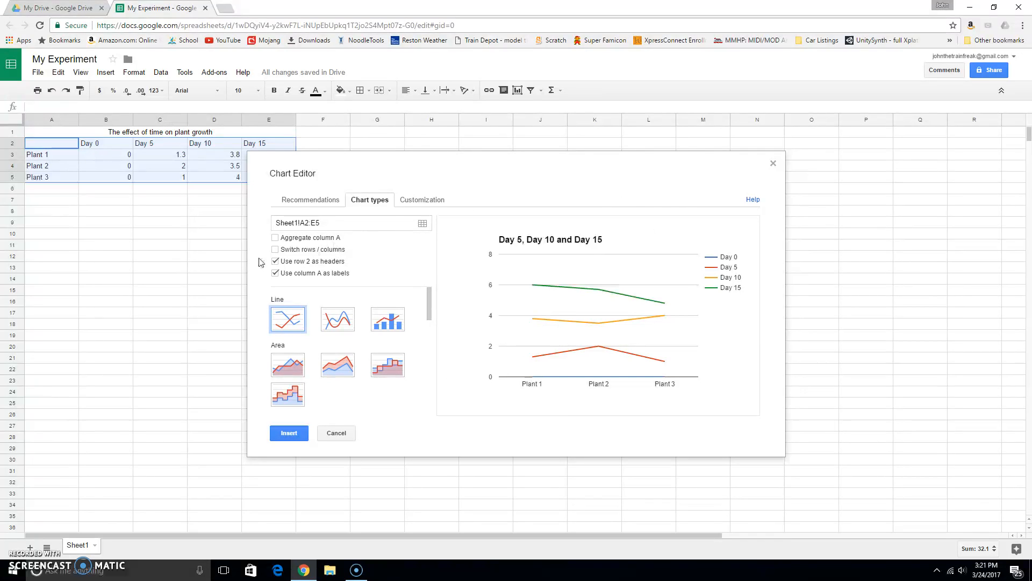
click(275, 250)
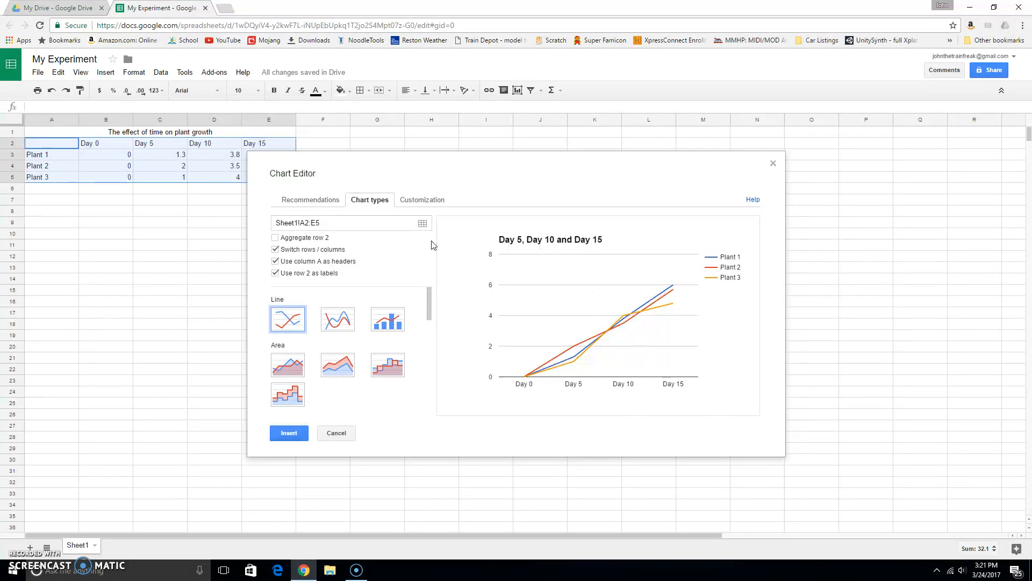
Replace the chart title with "The effect of time on the growth of different plants"
click(408, 201)
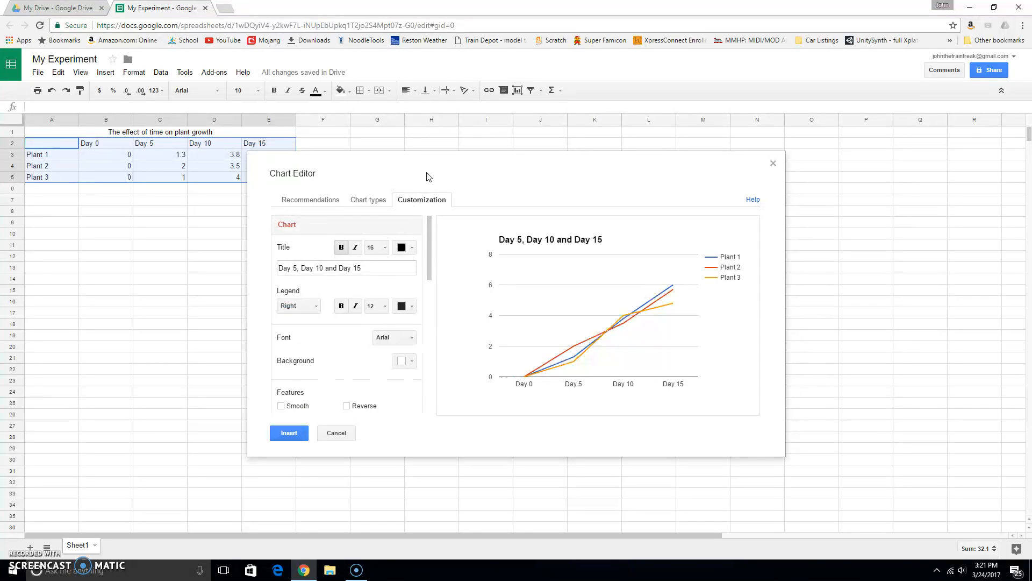
click(369, 269)
drag(370, 269, 215, 269)
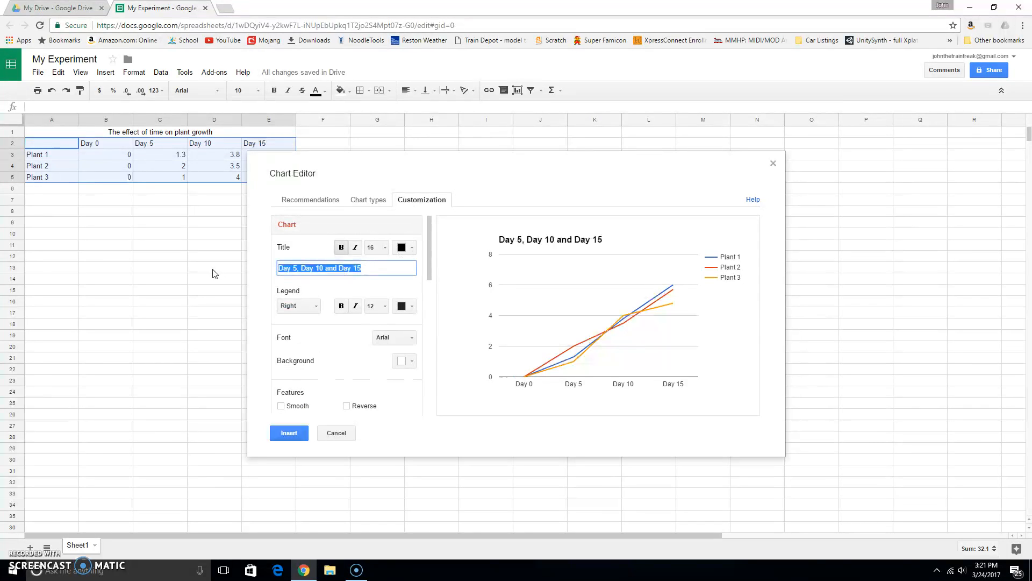
text(The the)
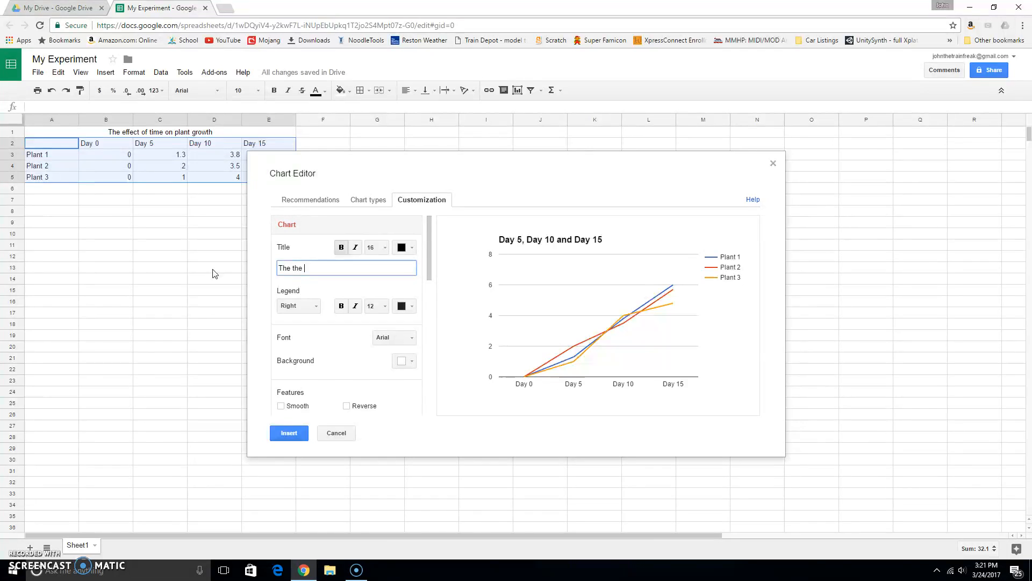
key(BackSpace)
key(BackSpace)
key(BackSpace)
key(BackSpace)
text(effect of time on the growth of )
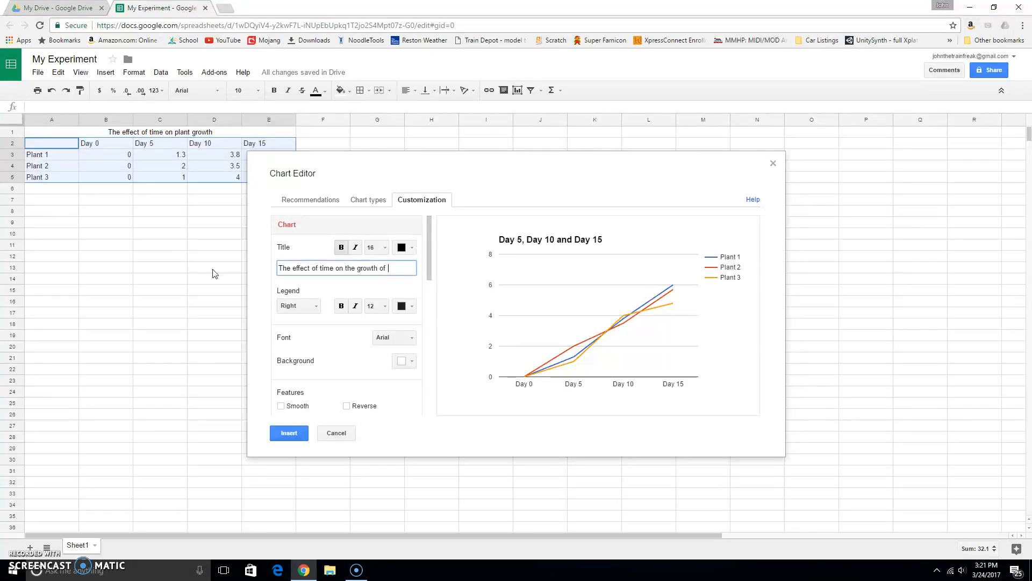
text(different plants)
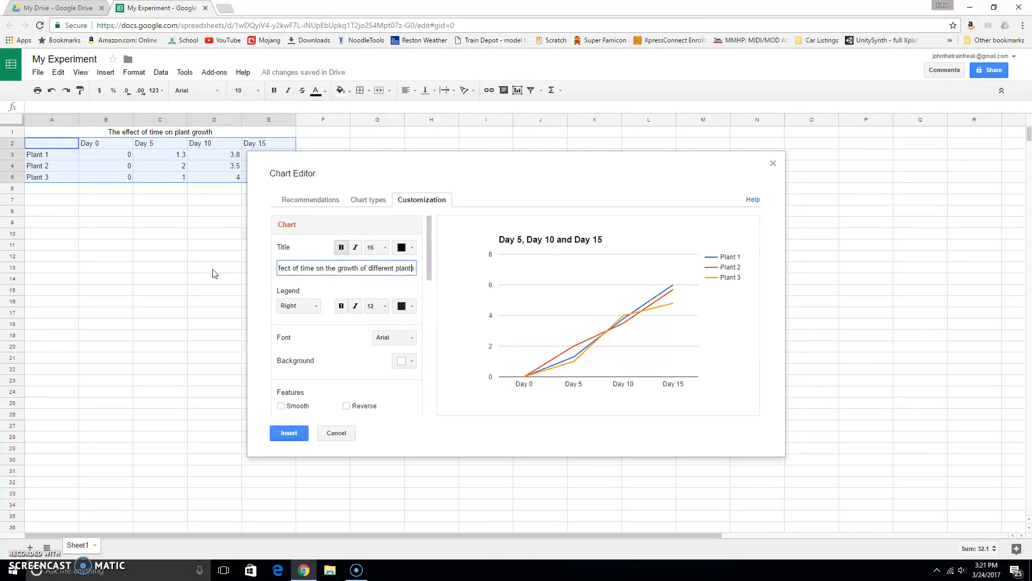
Capitalize the main words of the chart title so it reads "The Effect of Time on the Growth of Different Plants"
key(Left)
key(Left)
key(Left)
key(Left)
key(BackSpace)
key(BackSpace)
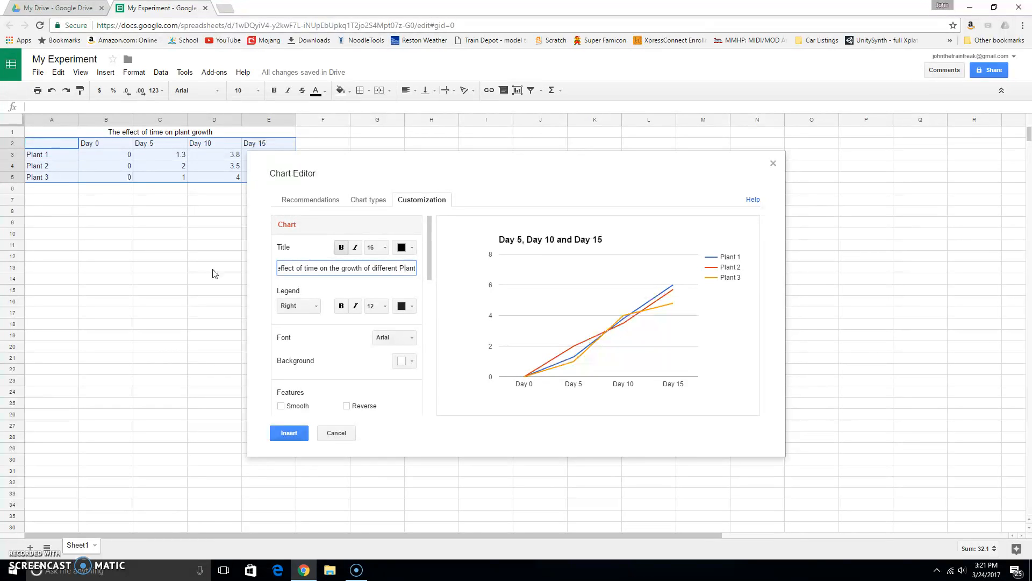
key(BackSpace)
text(D)
key(Left)
key(Left)
key(Left)
key(Left)
key(Left)
key(Left)
key(Left)
key(Left)
key(Left)
key(Left)
key(BackSpace)
text(G)
key(BackSpace)
text(T)
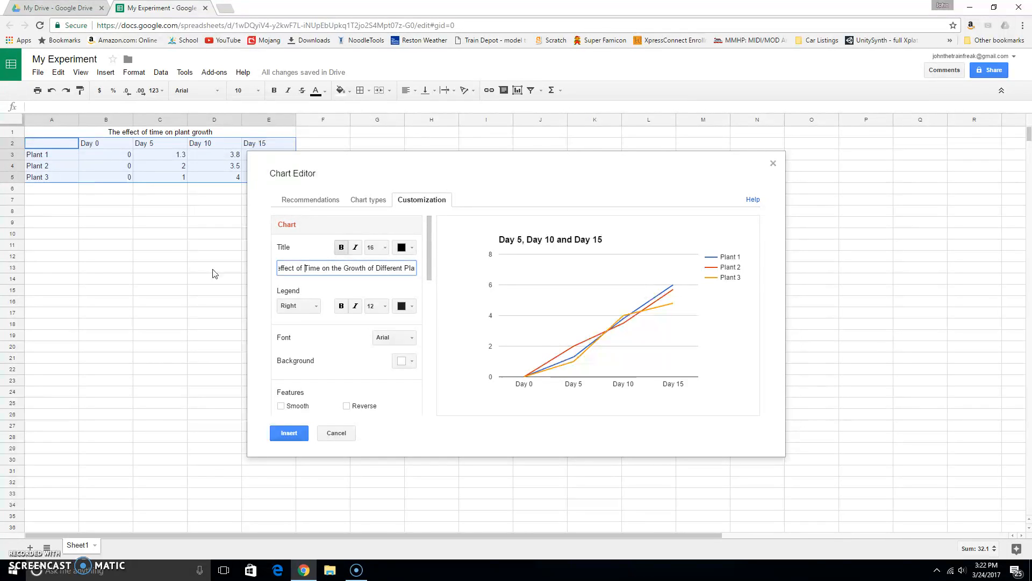
key(Left)
key(Left)
key(Left)
key(Left)
key(Left)
key(BackSpace)
text(E)
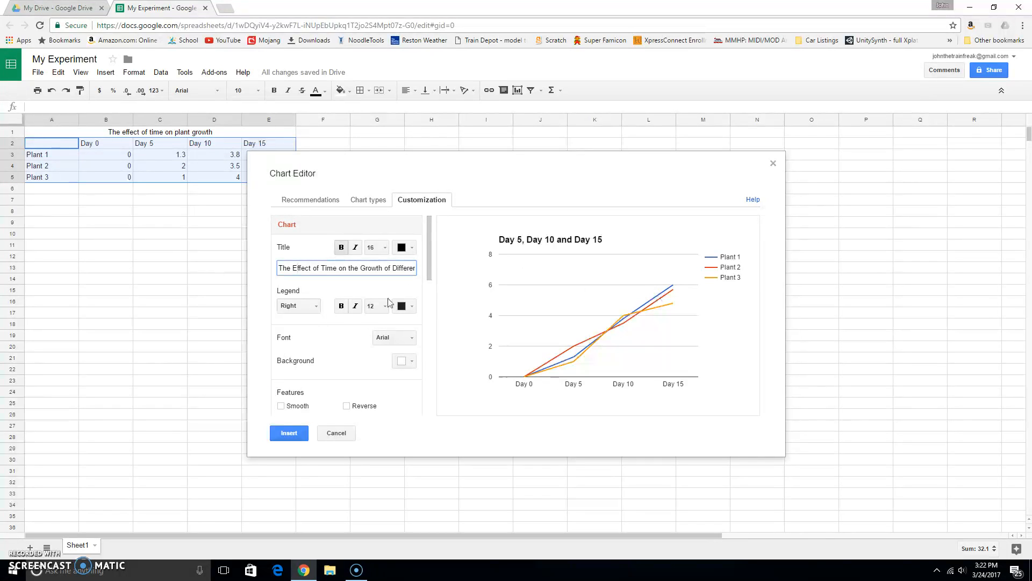
Set the chart legend position to Bottom and title the horizontal axis "Time in days"
click(315, 307)
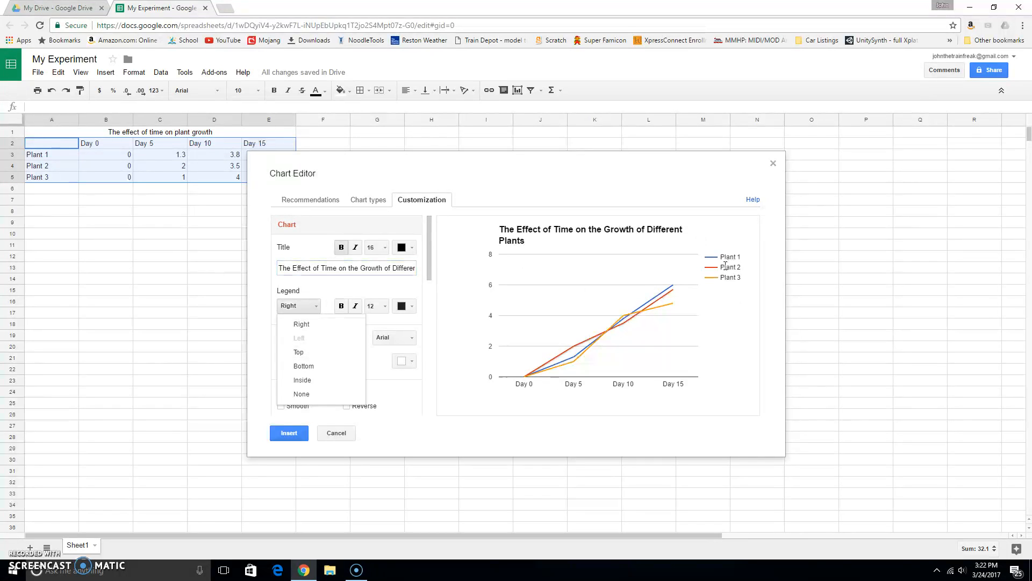
click(310, 368)
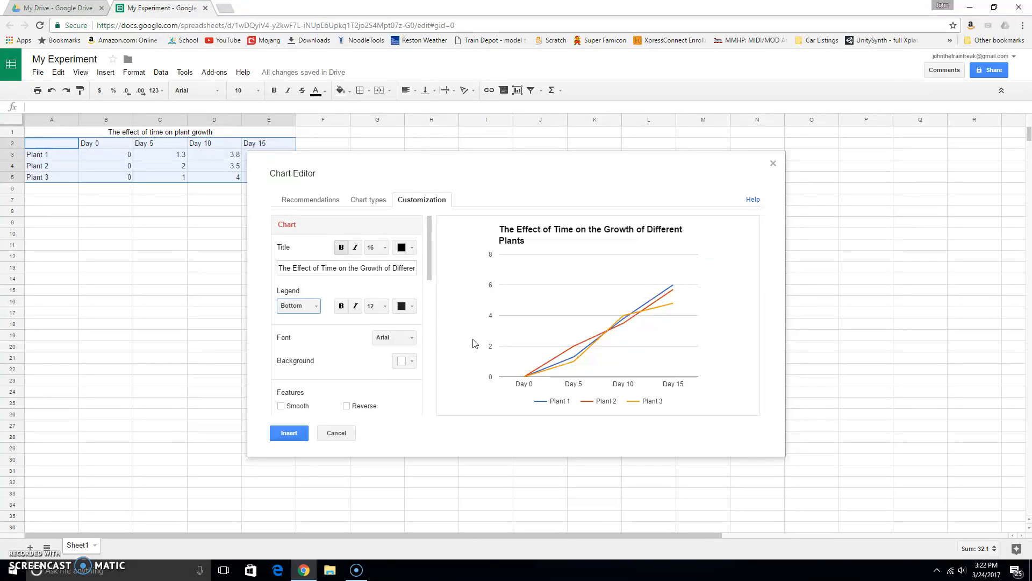
scroll(393, 268, down, 5)
scroll(389, 290, up, 1)
scroll(385, 316, down, 1)
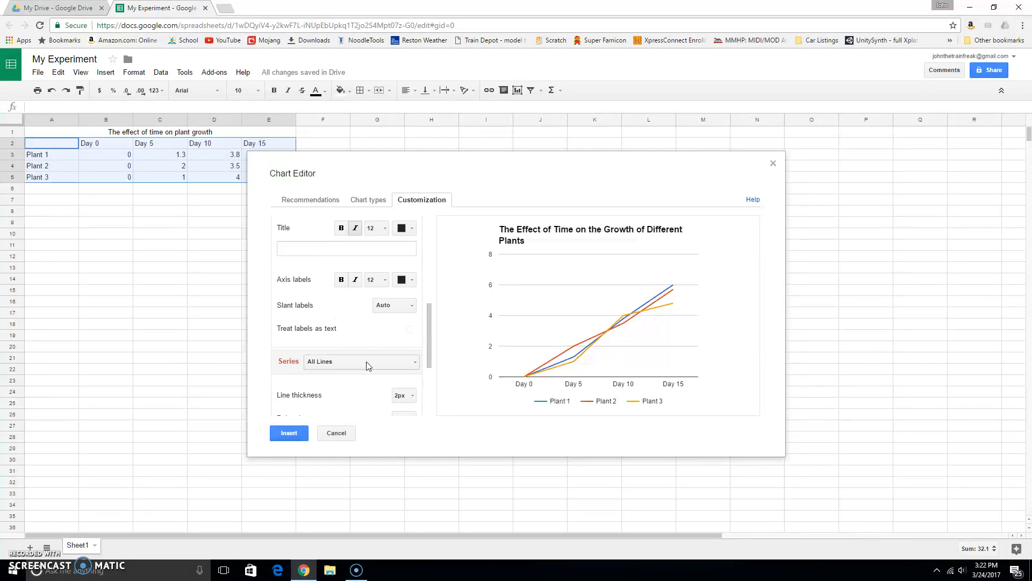
scroll(368, 357, down, 2)
scroll(365, 357, up, 3)
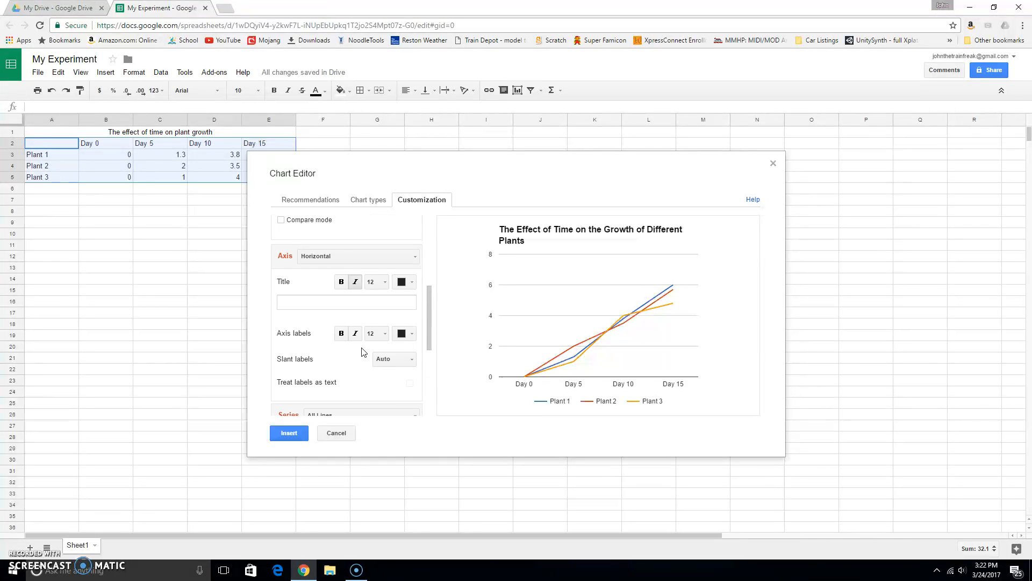
click(354, 307)
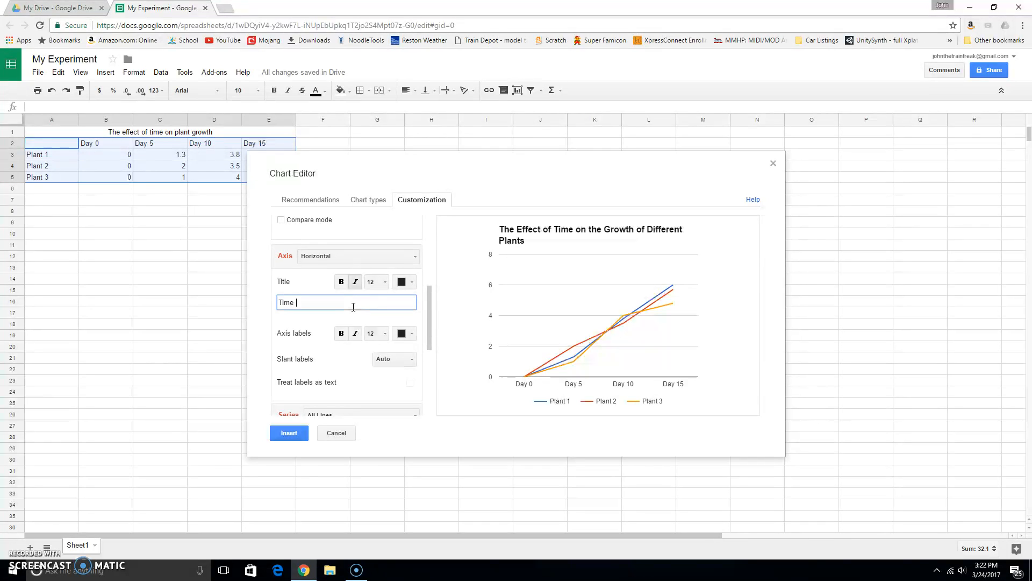
text(Time in days)
click(302, 322)
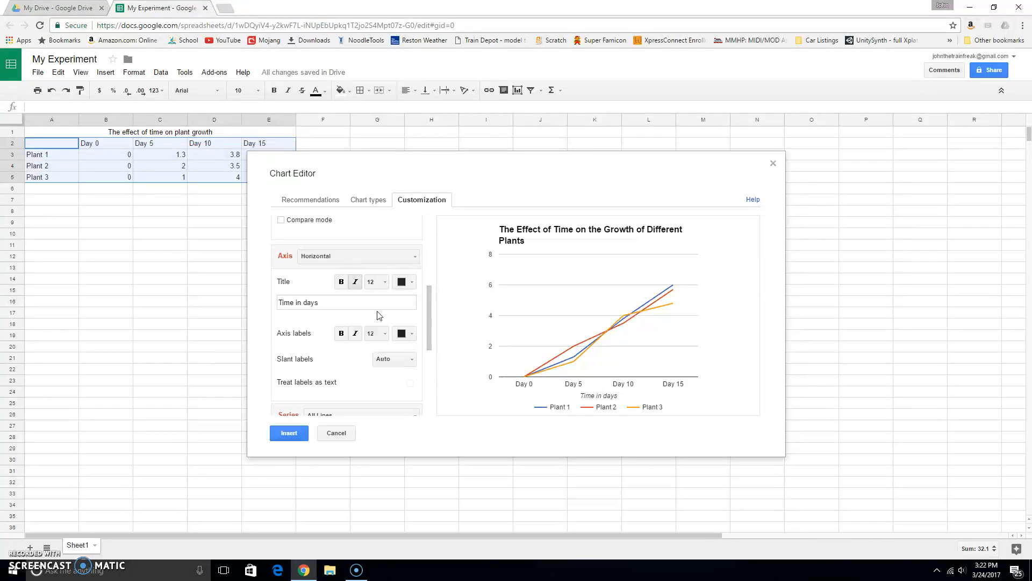
Title the left vertical axis "Height in Centimeters" and insert the finished chart into the sheet
click(389, 257)
click(347, 290)
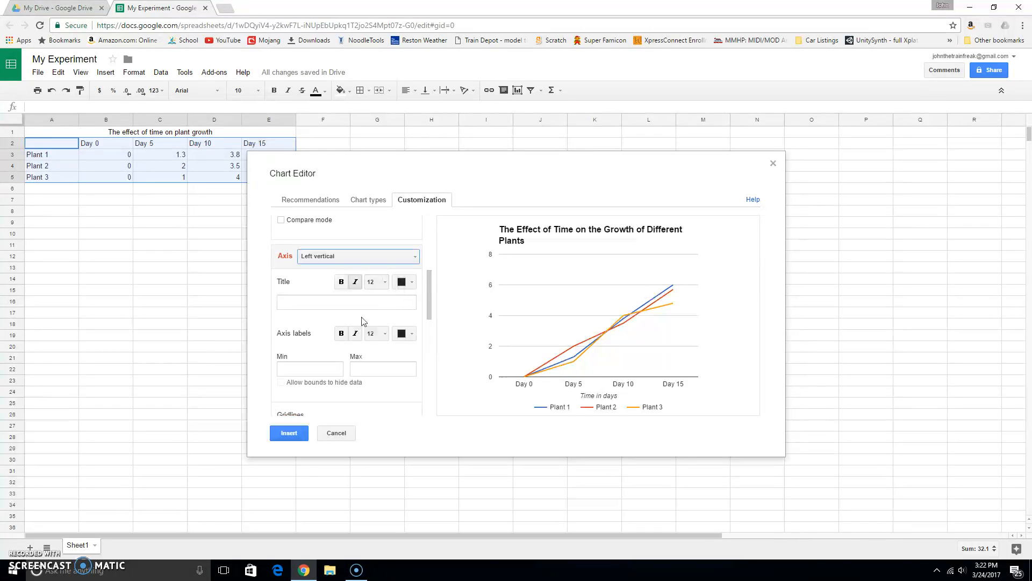
click(335, 301)
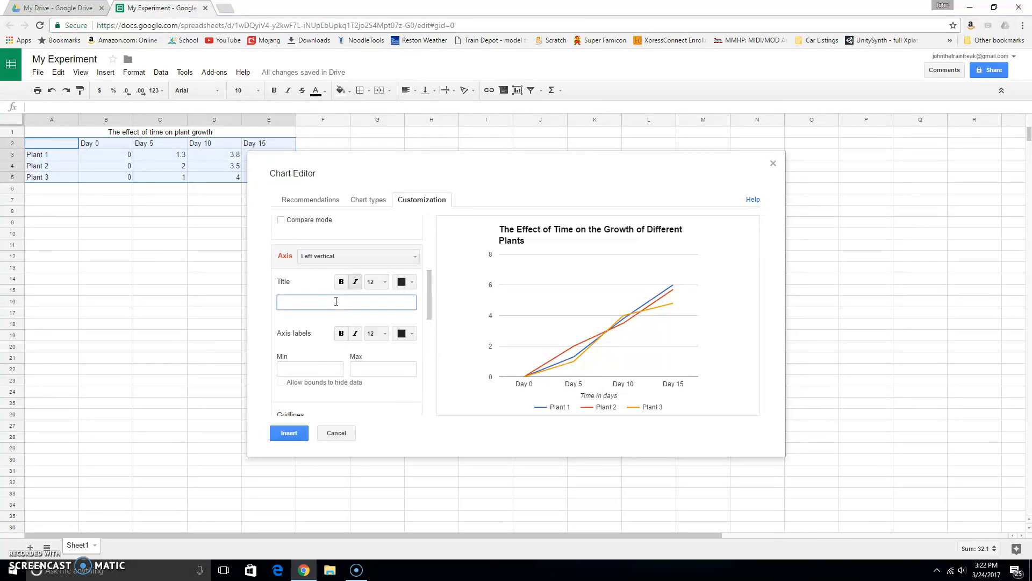
text(Height in CM)
key(BackSpace)
key(BackSpace)
text(Centimeterds)
click(387, 409)
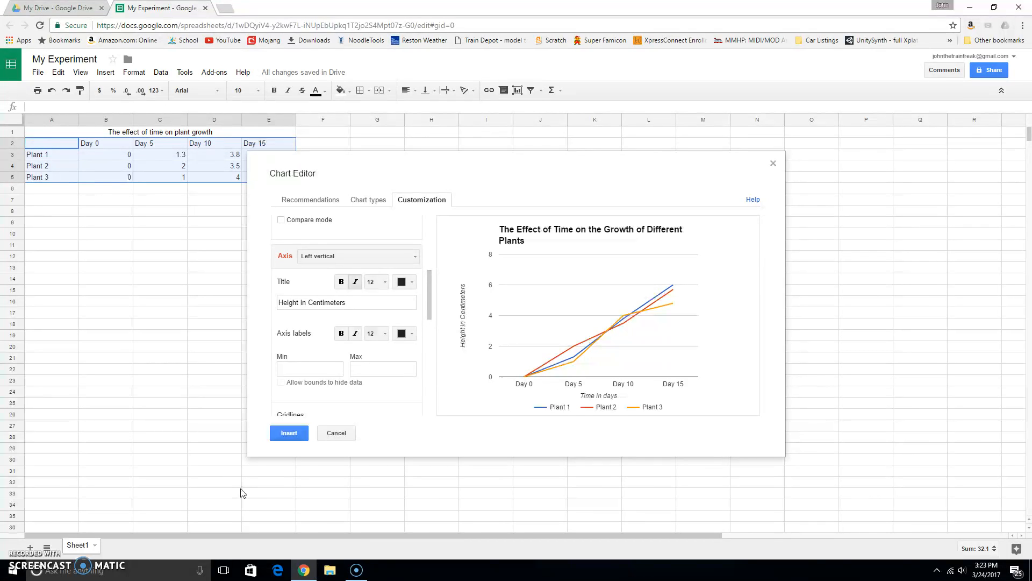
click(289, 433)
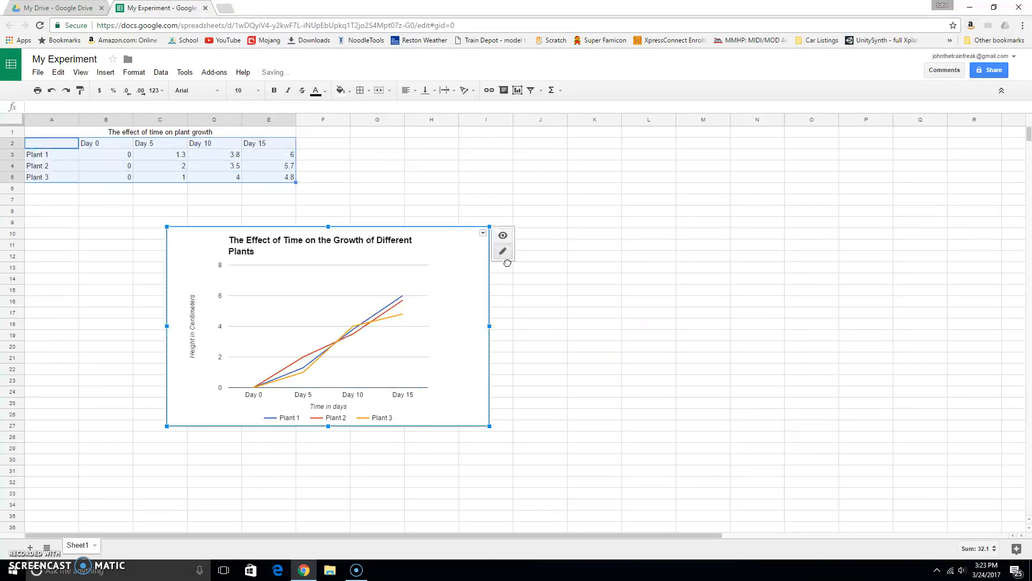
Move the chart up and across the sheet so it starts at about row 7 in column F
click(339, 426)
click(430, 251)
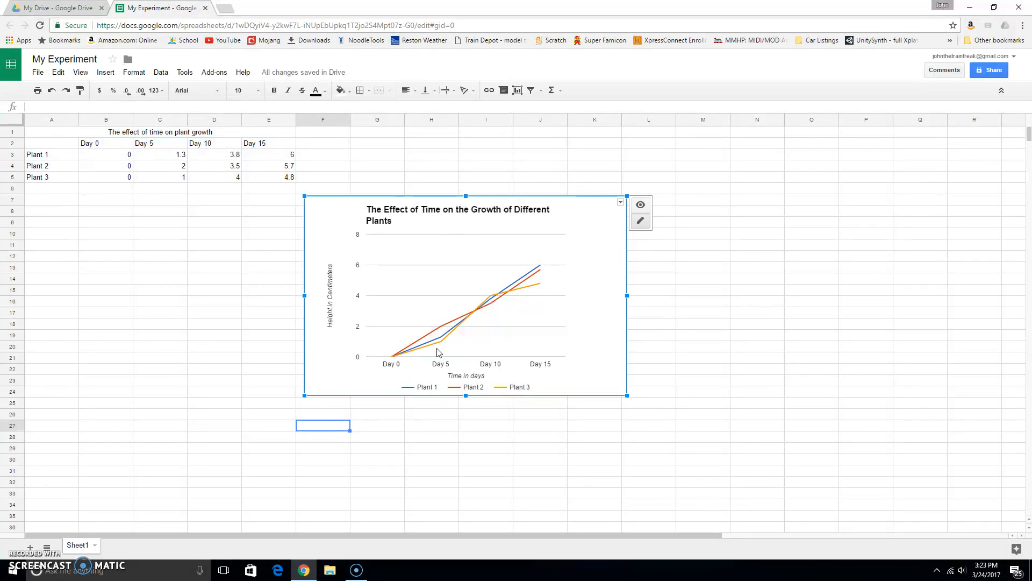
Remove the word Day from the headings in E2 and D2, leaving 15 and 10
double_click(259, 143)
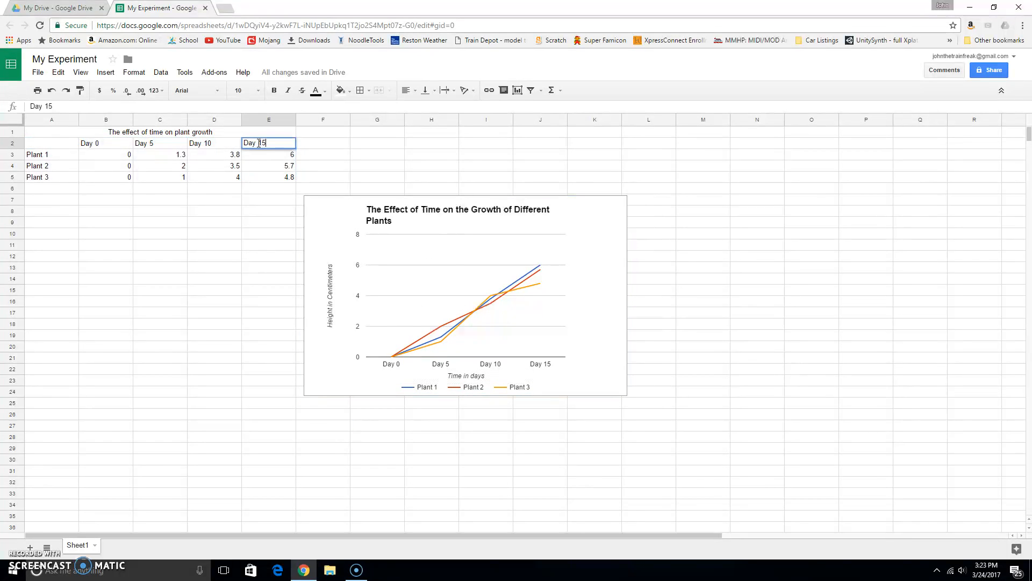
drag(260, 143, 174, 145)
key(BackSpace)
double_click(205, 143)
key(BackSpace)
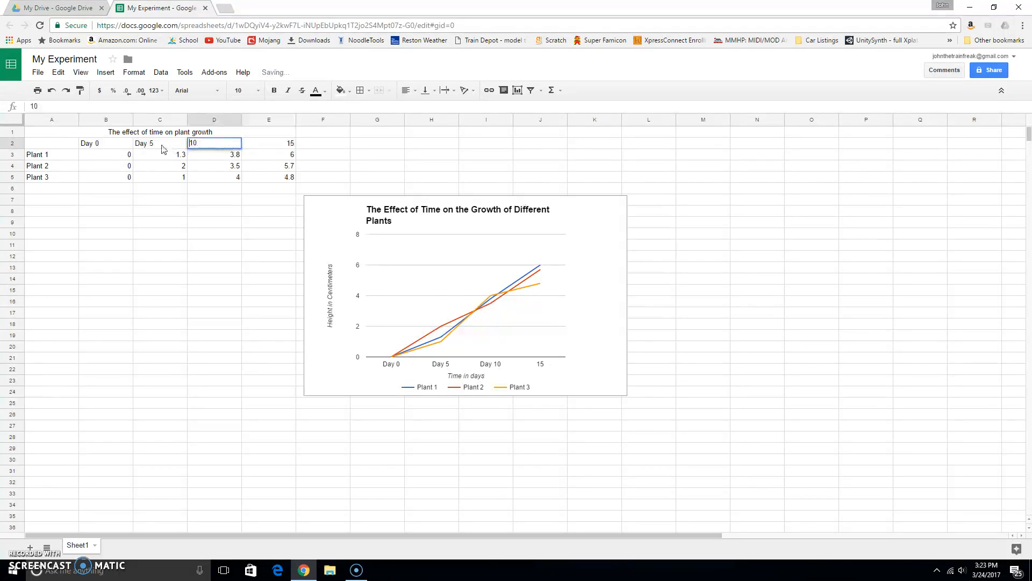
Strip the word Day from the headings in C2 and B2, leaving 5 and 0
double_click(148, 144)
click(148, 144)
click(149, 144)
drag(143, 144, 134, 144)
key(BackSpace)
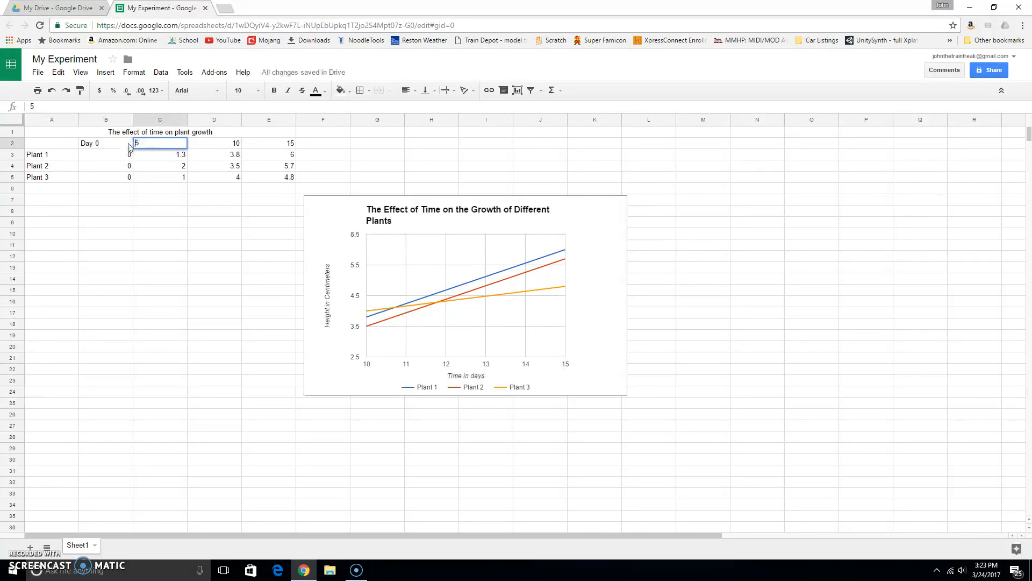
double_click(97, 144)
drag(86, 143, 81, 143)
key(BackSpace)
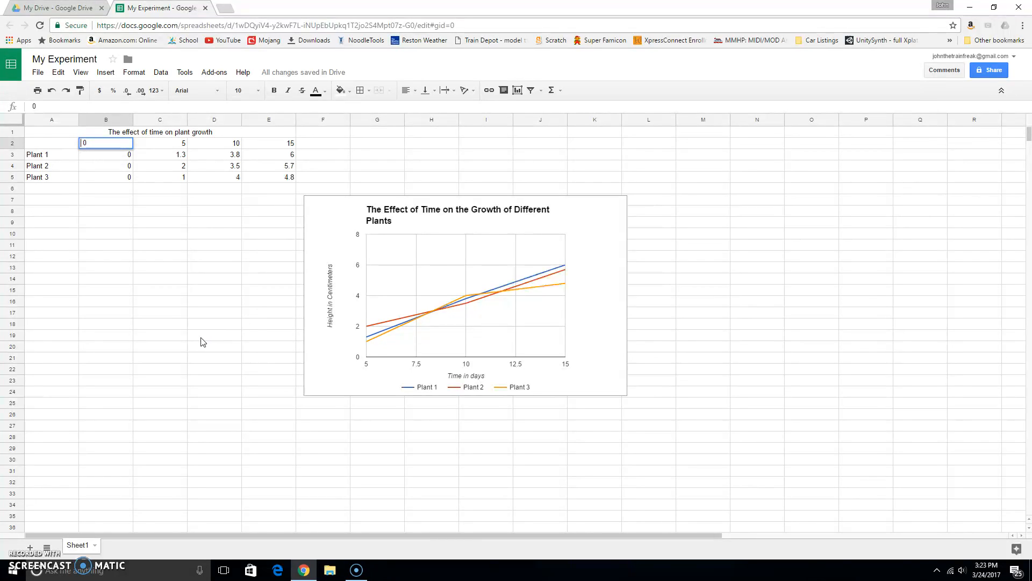
click(202, 338)
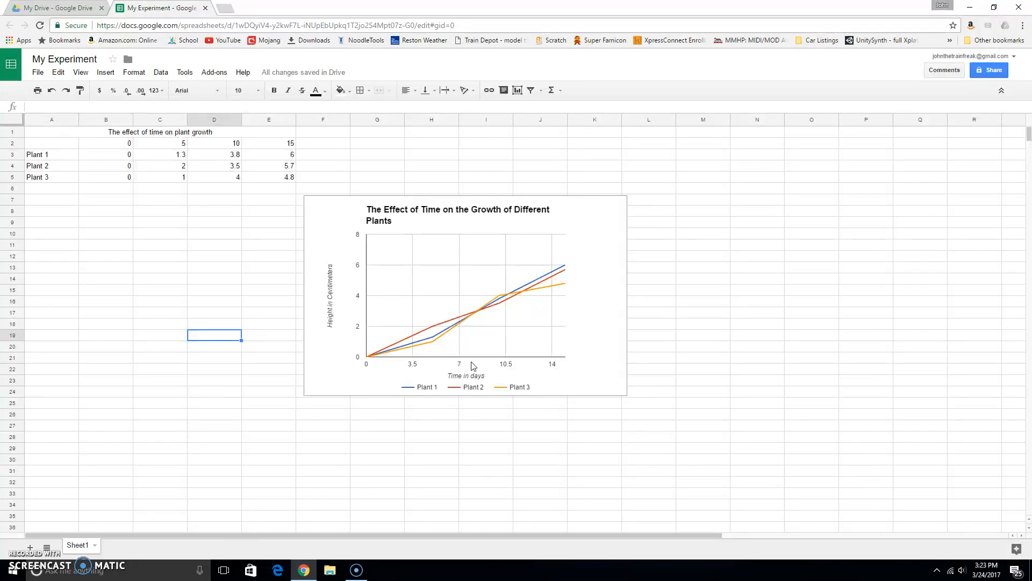
Set the chart's horizontal axis range to a minimum of 0 and a maximum of 20
click(508, 372)
click(500, 368)
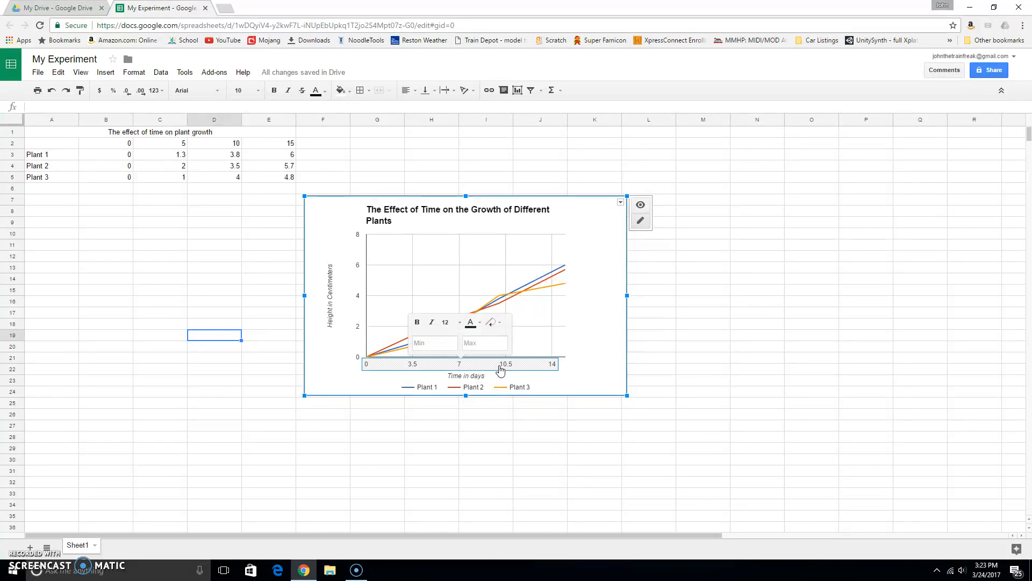
click(436, 345)
key(Tab)
text(15)
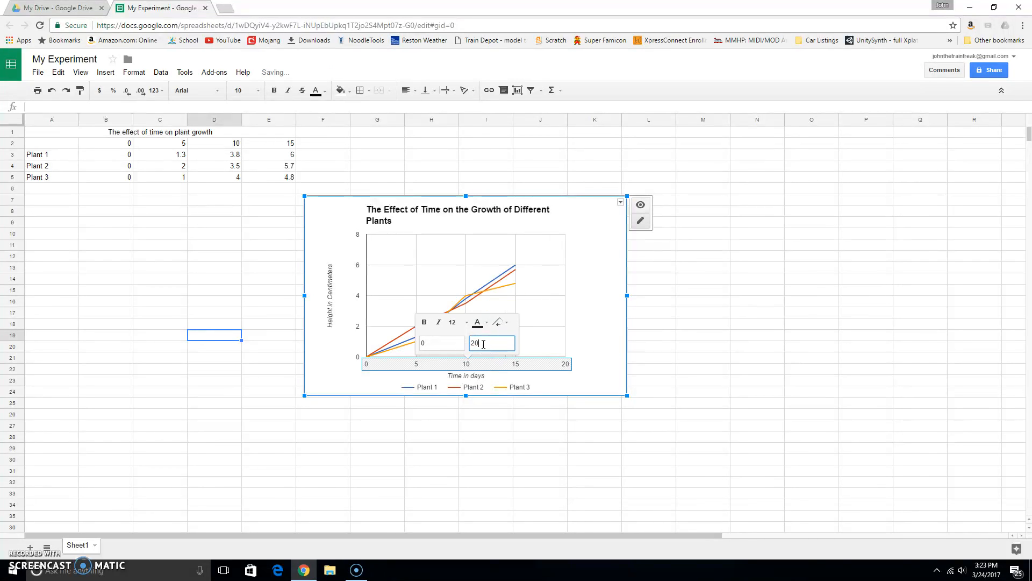
click(537, 299)
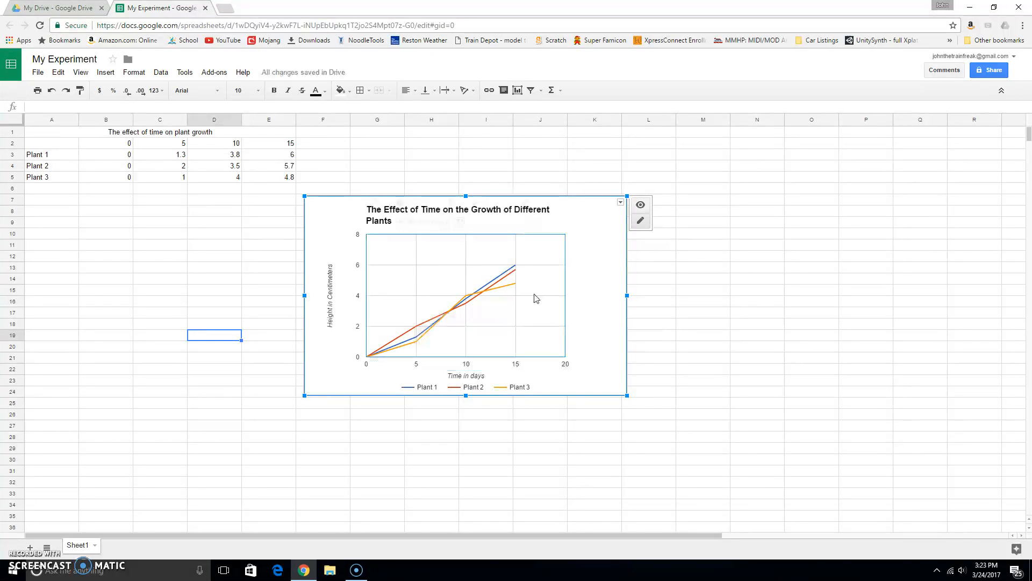
Add a day 20 column in F2 with heights 9.6 for Plant 1, 8.4 for Plant 2 and 8 for Plant 3
click(322, 144)
text(20)
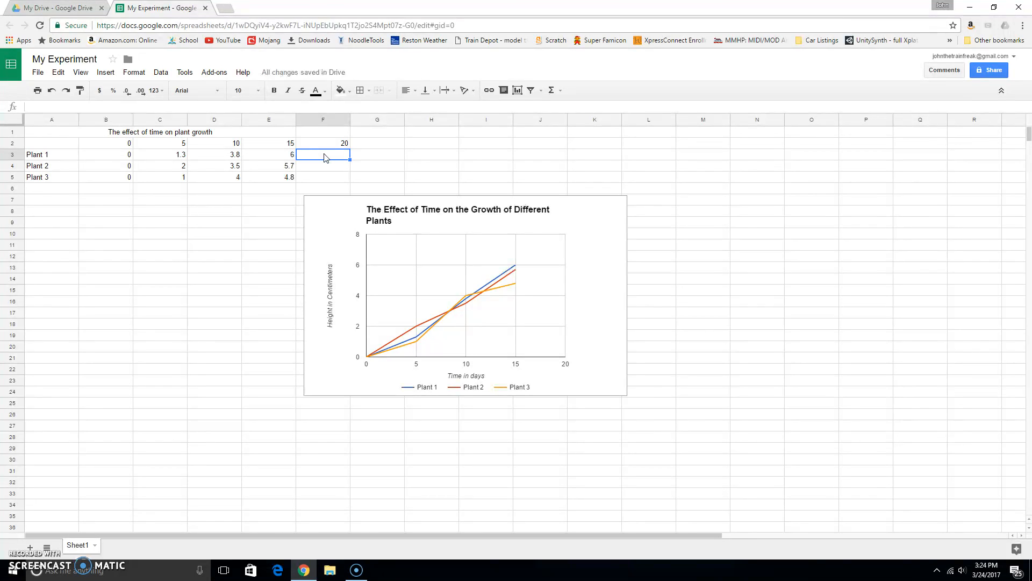
text(90)
click(340, 170)
text(8.4)
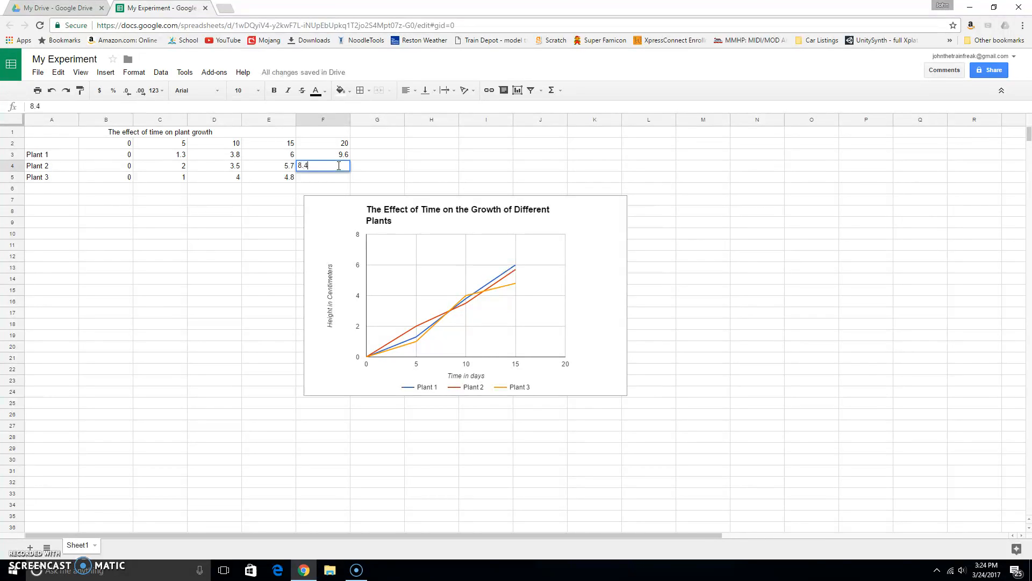
click(335, 182)
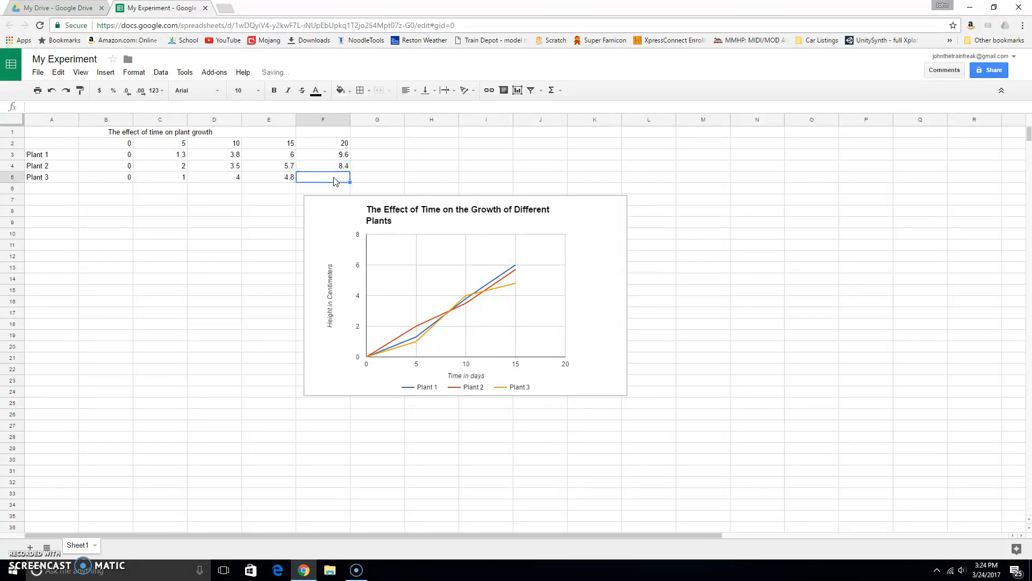
text(8)
click(230, 246)
click(593, 304)
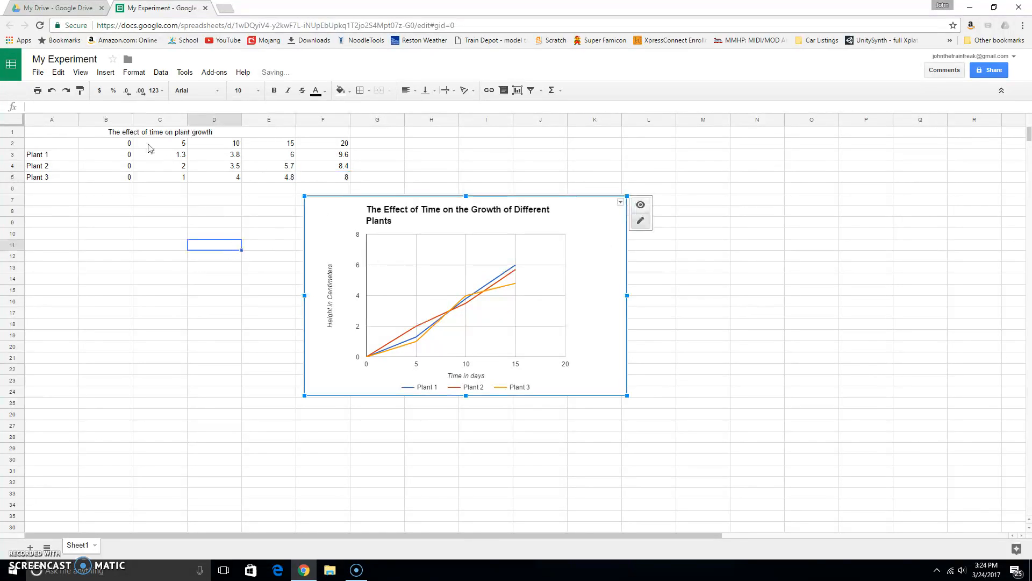
mouse_move(59, 148)
mouse_down()
mouse_move(323, 169)
mouse_move(342, 181)
mouse_up()
click(580, 253)
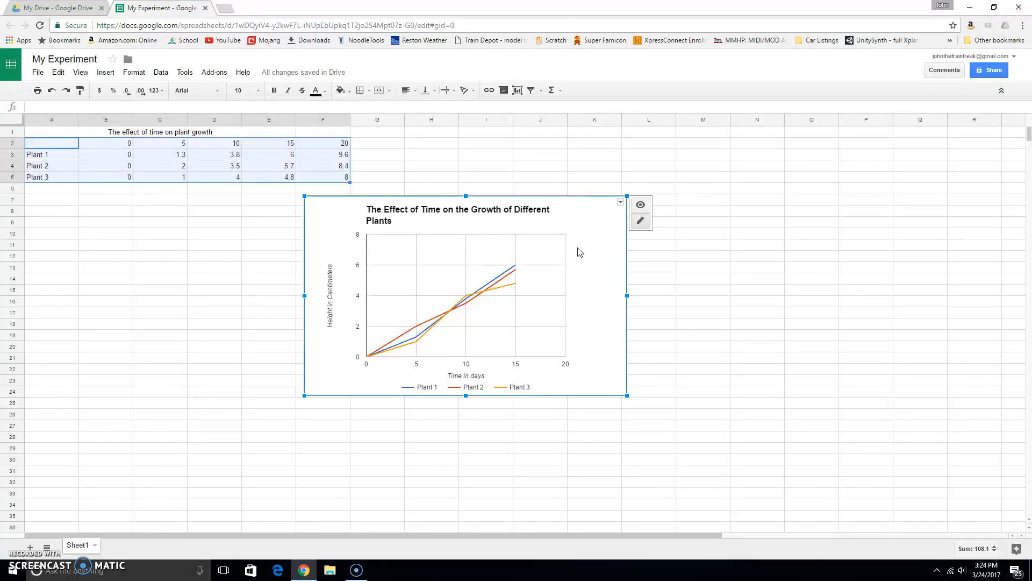
click(640, 221)
click(740, 380)
click(610, 226)
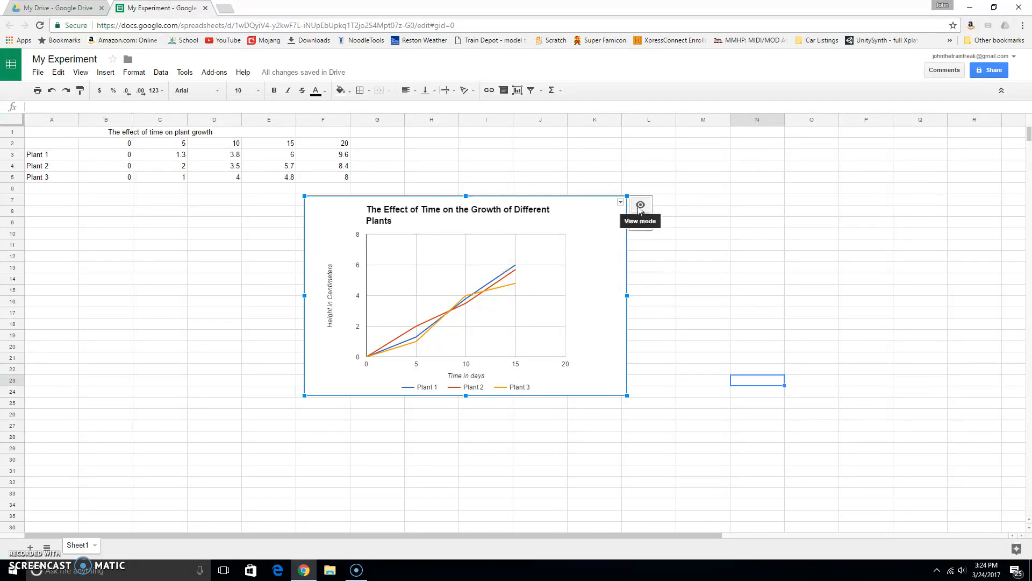
Extend the chart's data range to Sheet1!A2:F5 in the advanced chart editor and update the chart
right_click(600, 243)
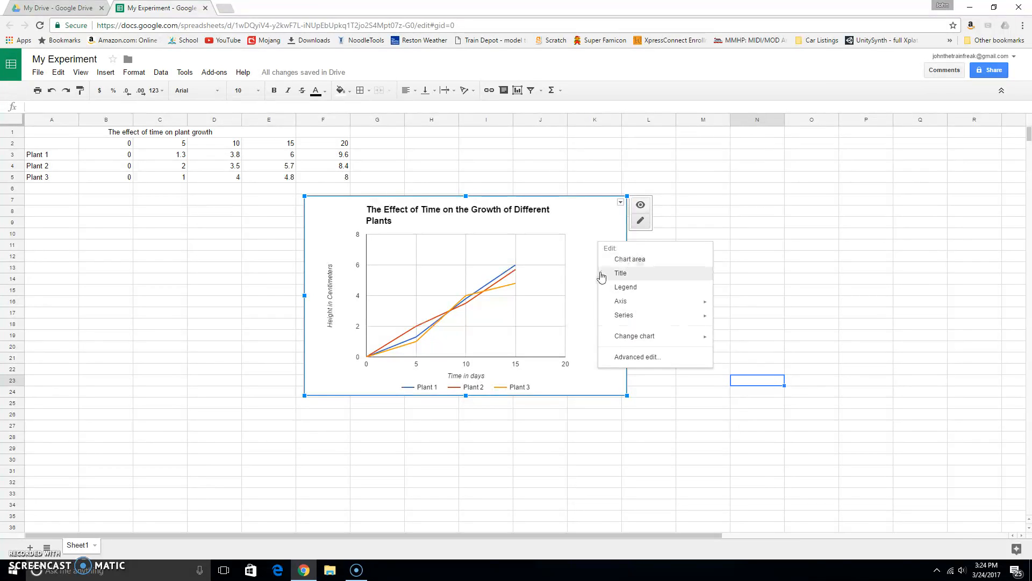
mouse_move(640, 318)
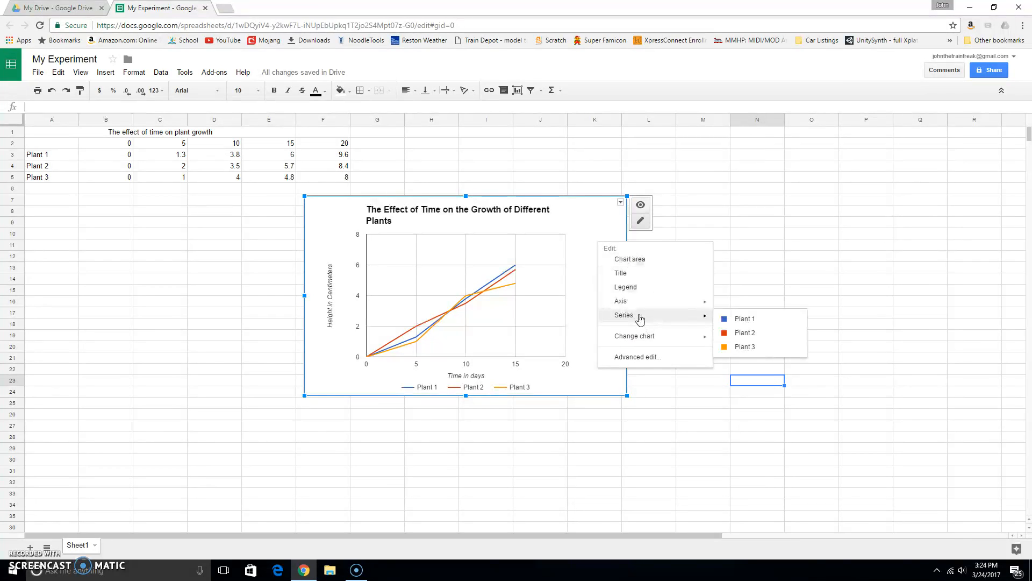
click(657, 361)
drag(499, 186, 662, 162)
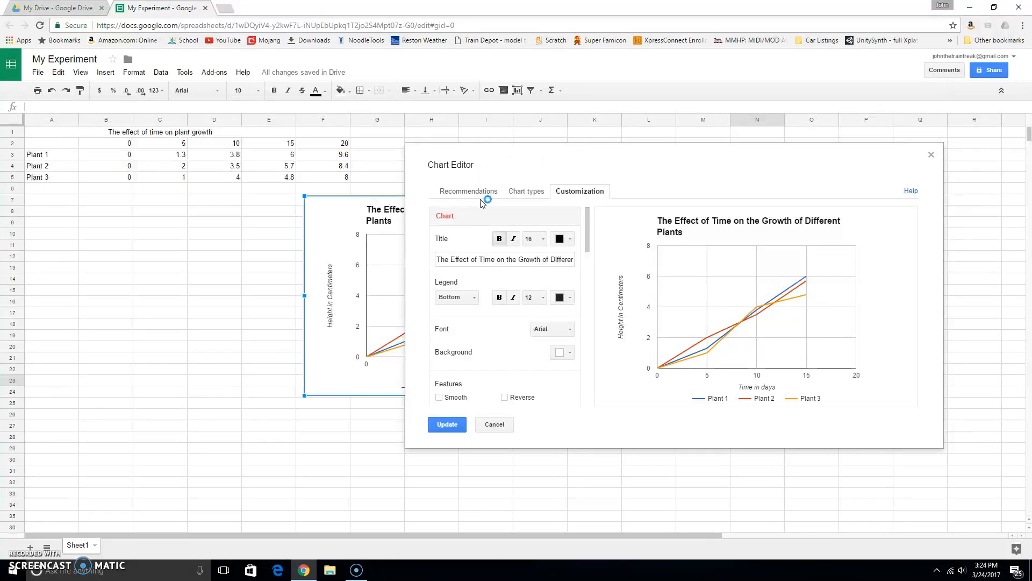
click(524, 191)
click(482, 213)
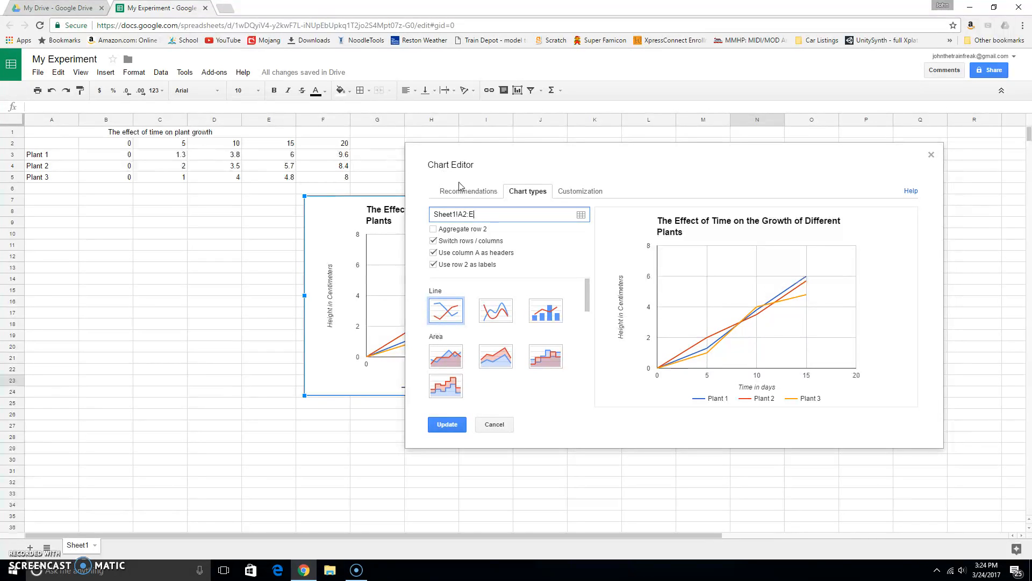
text(F5)
click(620, 365)
click(530, 216)
click(450, 428)
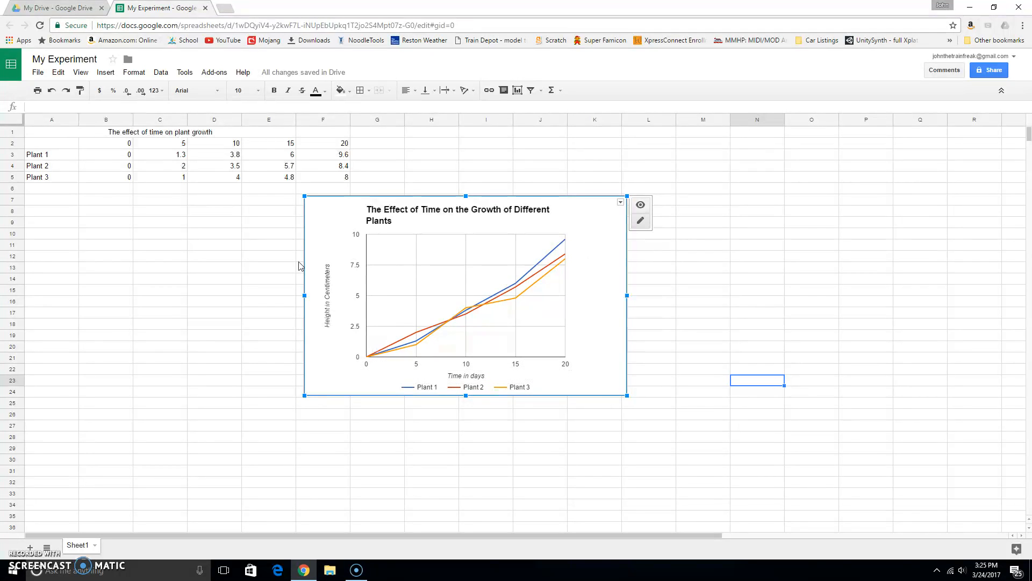
Move the chart further from the table so it starts at about row 14 in column H
drag(602, 199, 729, 283)
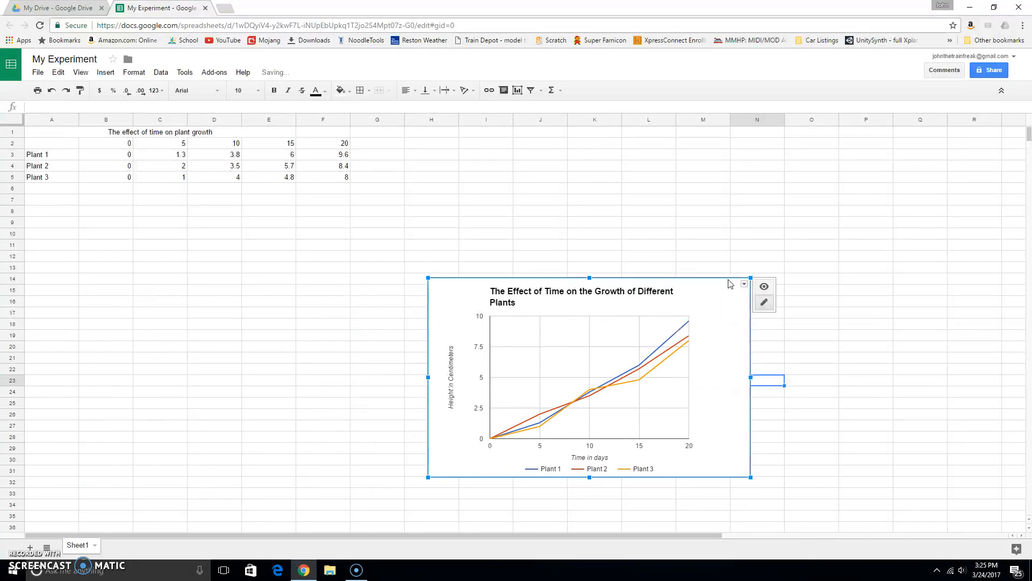
click(202, 233)
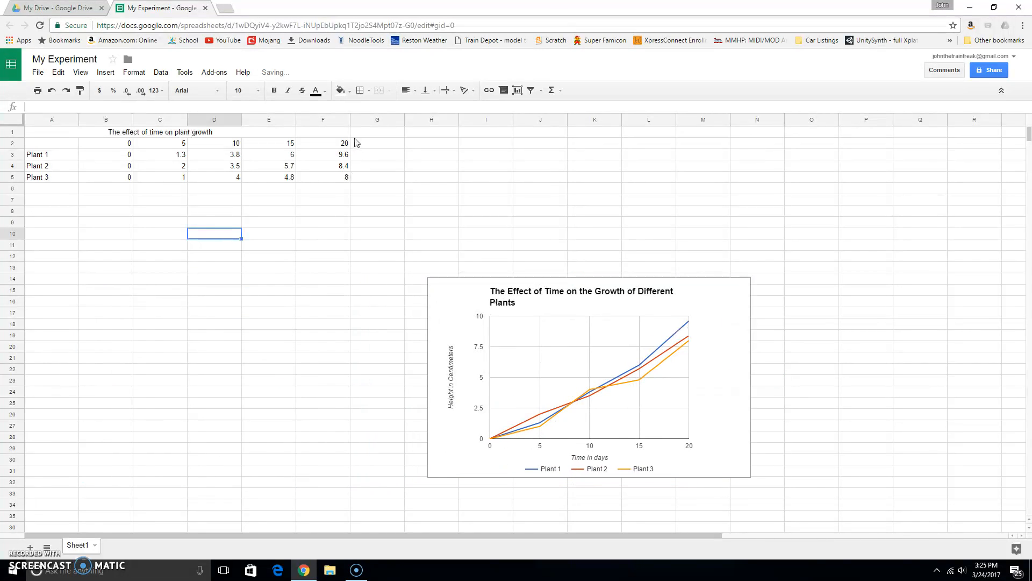
Enter the formula =AVERAGE(C2:C5) in cell C7
click(156, 197)
double_click(158, 199)
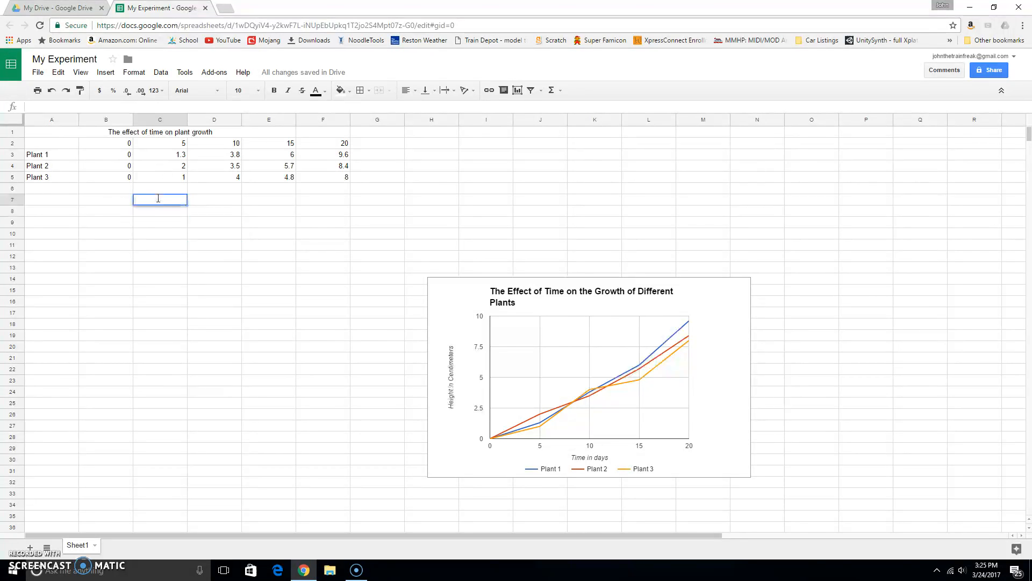
text(=A)
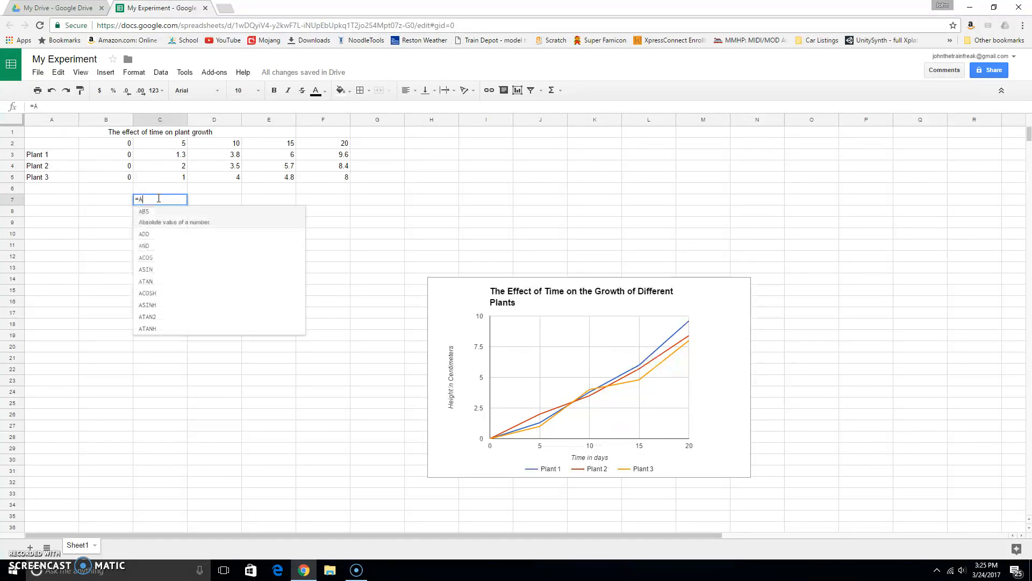
text(verage)
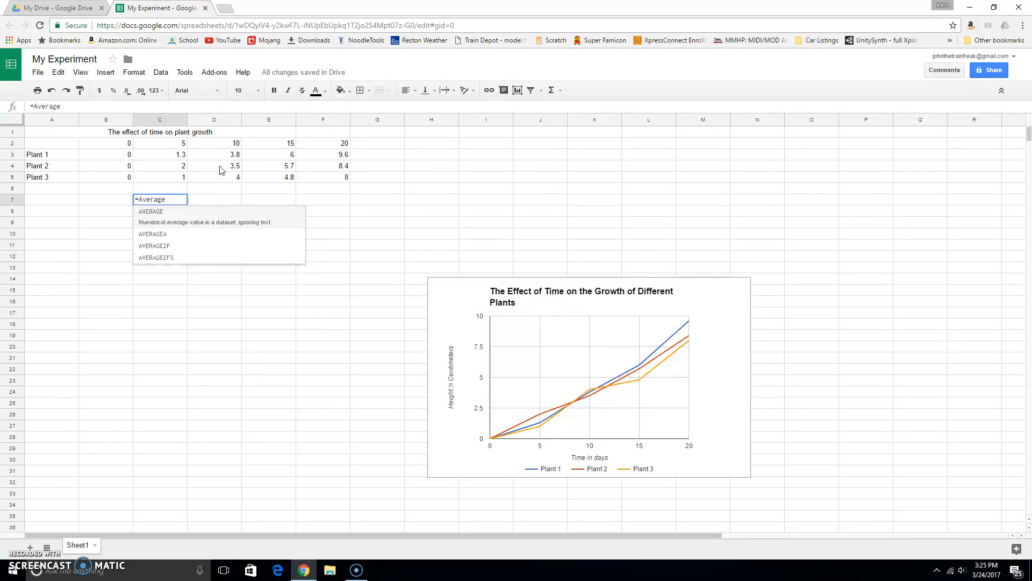
click(198, 215)
click(167, 149)
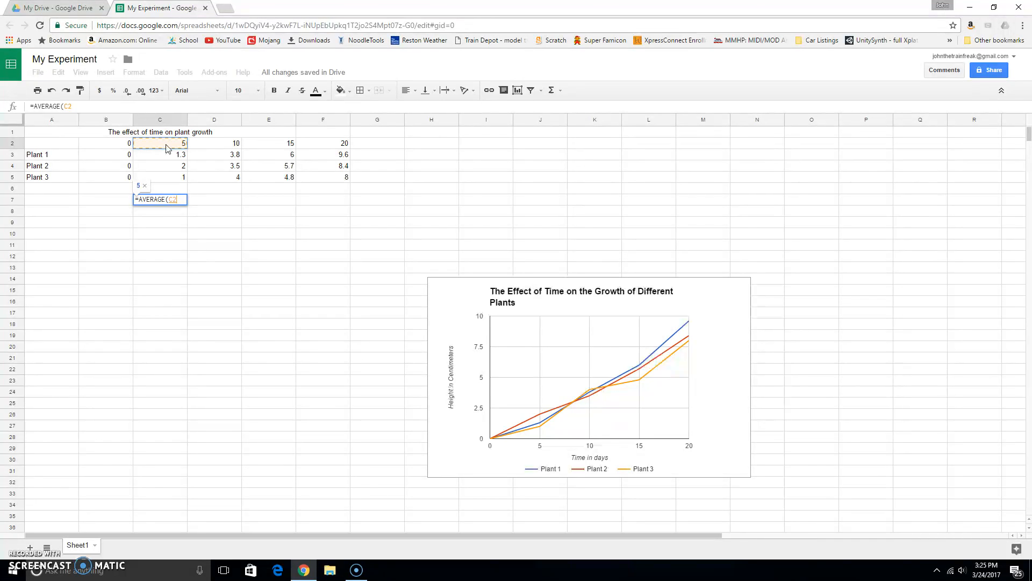
drag(166, 149, 171, 182)
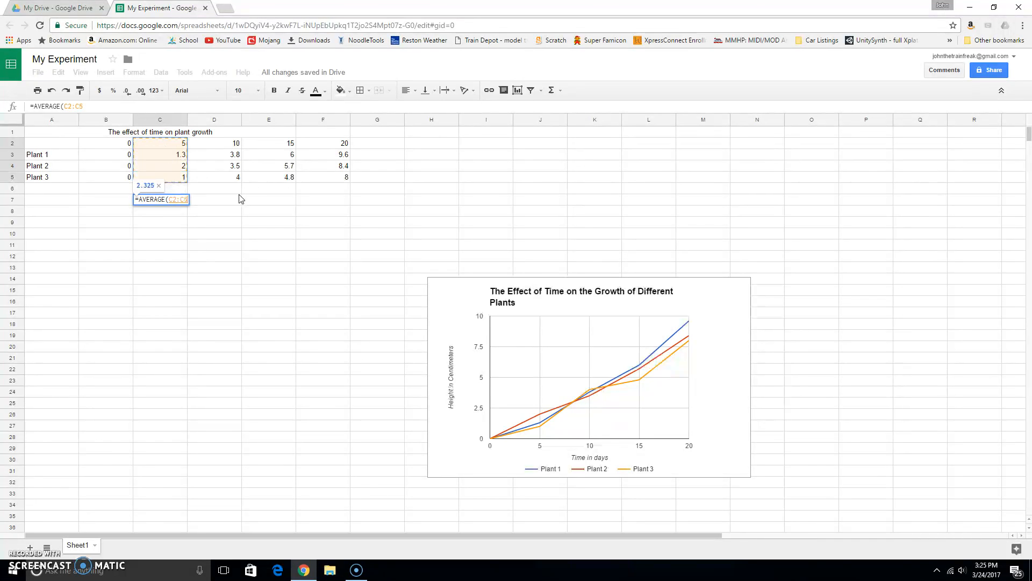
text())
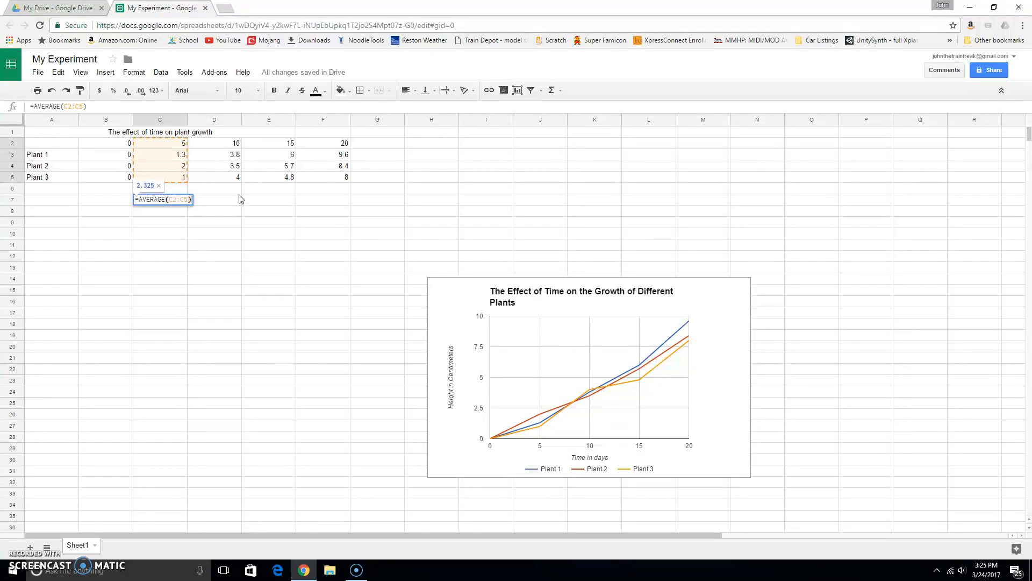
click(269, 295)
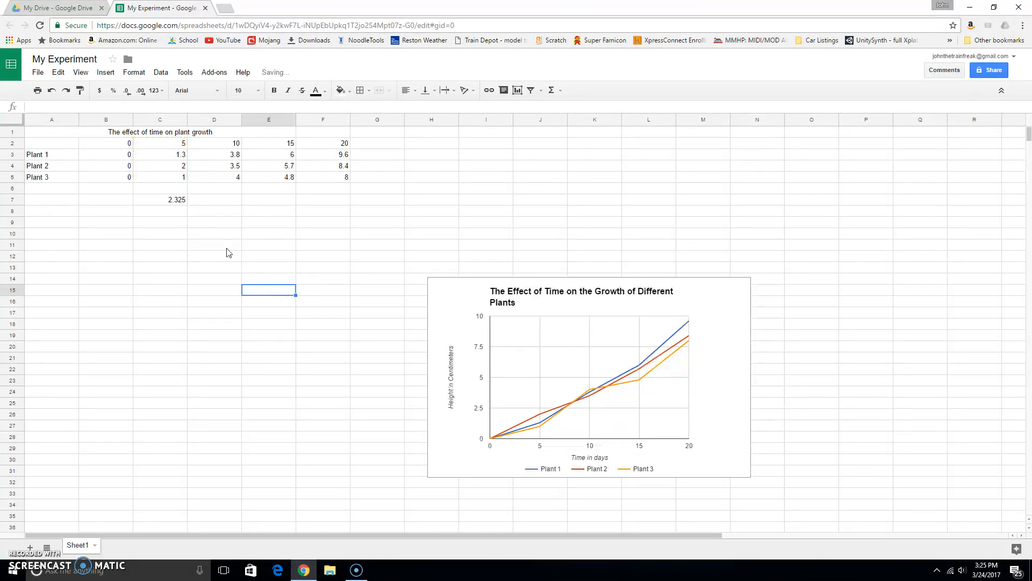
Change the average formula in C7 to =AVERAGE(C3:C5) so the day heading is excluded
click(173, 199)
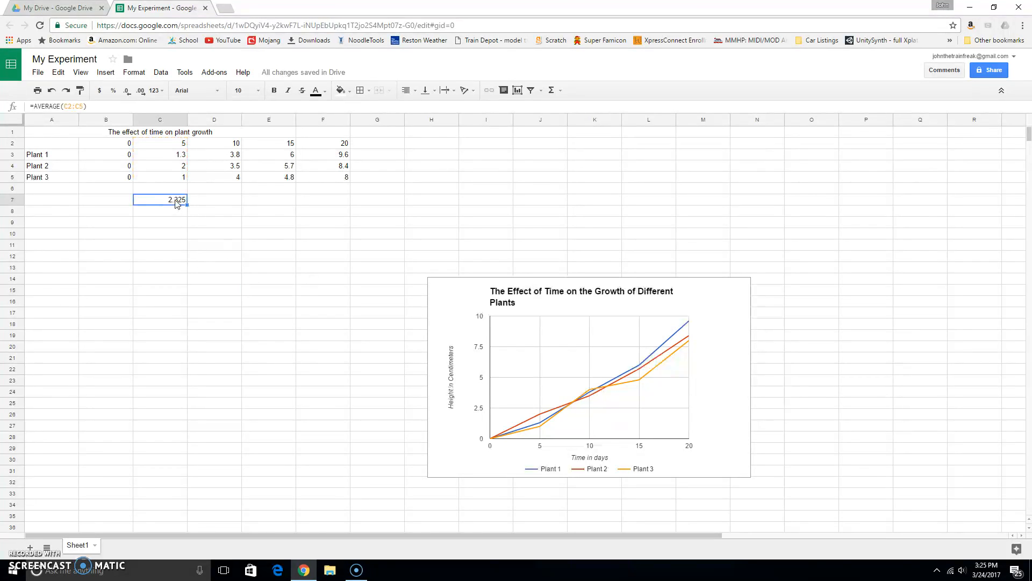
double_click(175, 200)
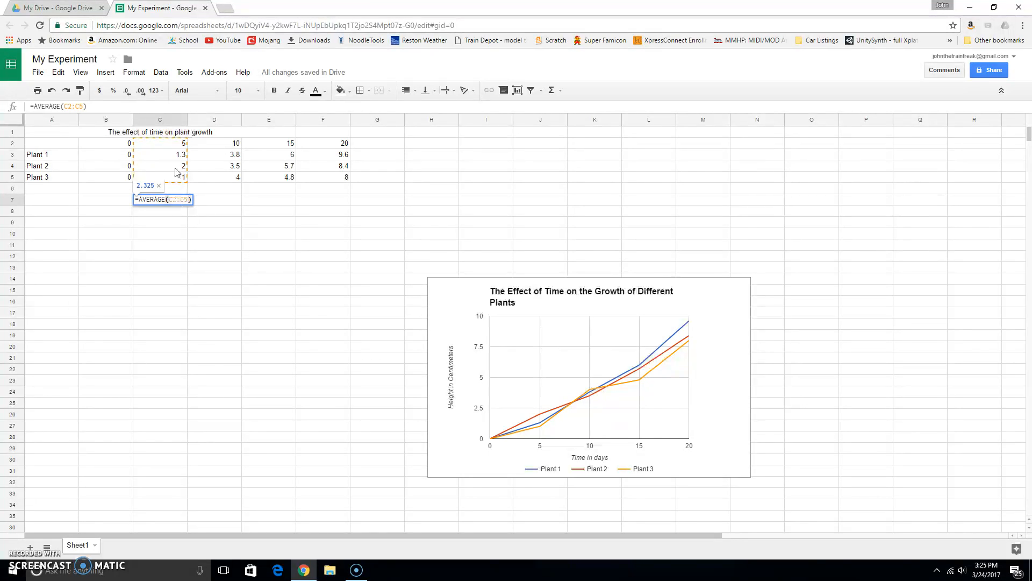
click(177, 200)
key(BackSpace)
text(3)
key(Return)
click(159, 201)
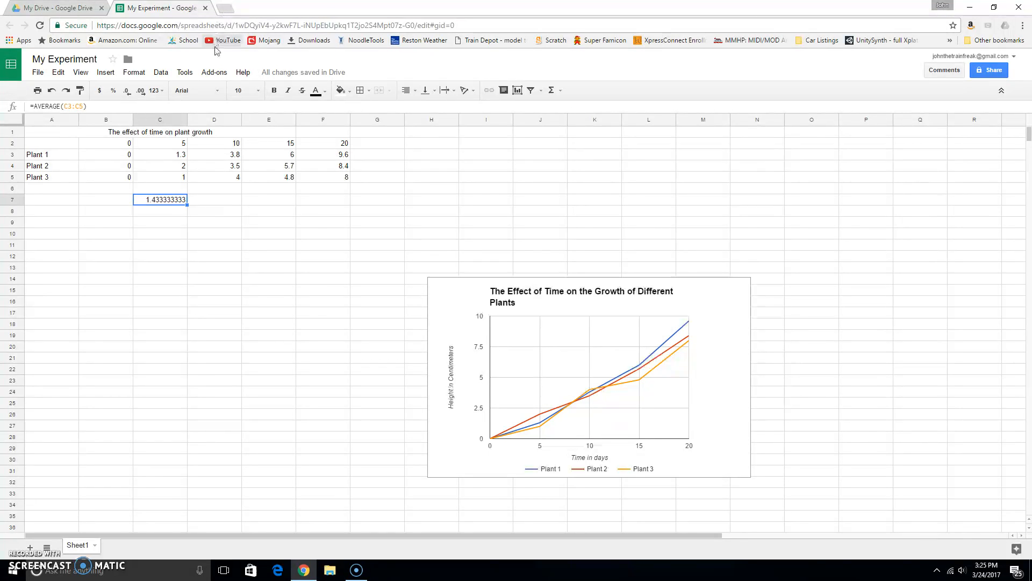
click(247, 202)
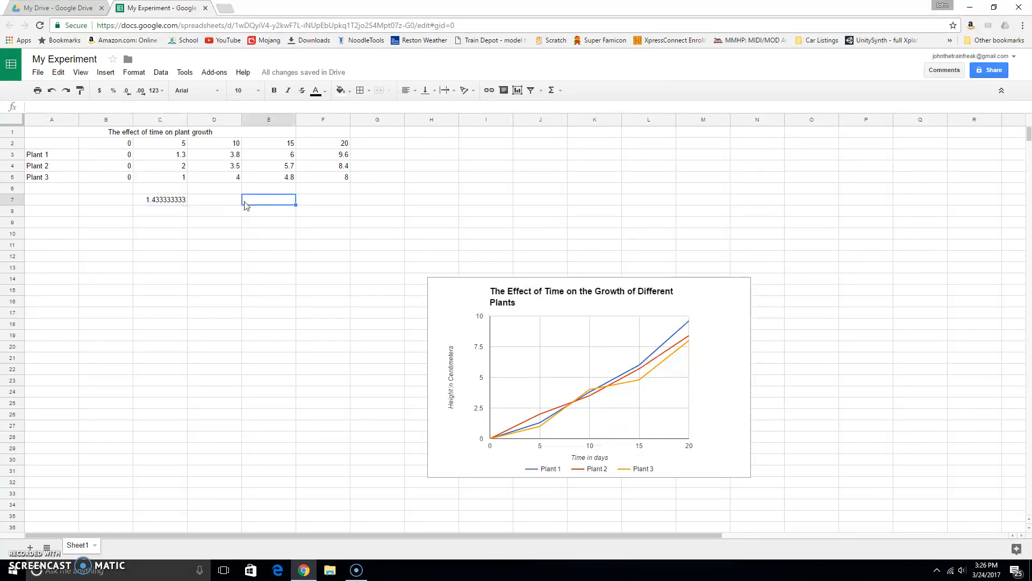
click(175, 202)
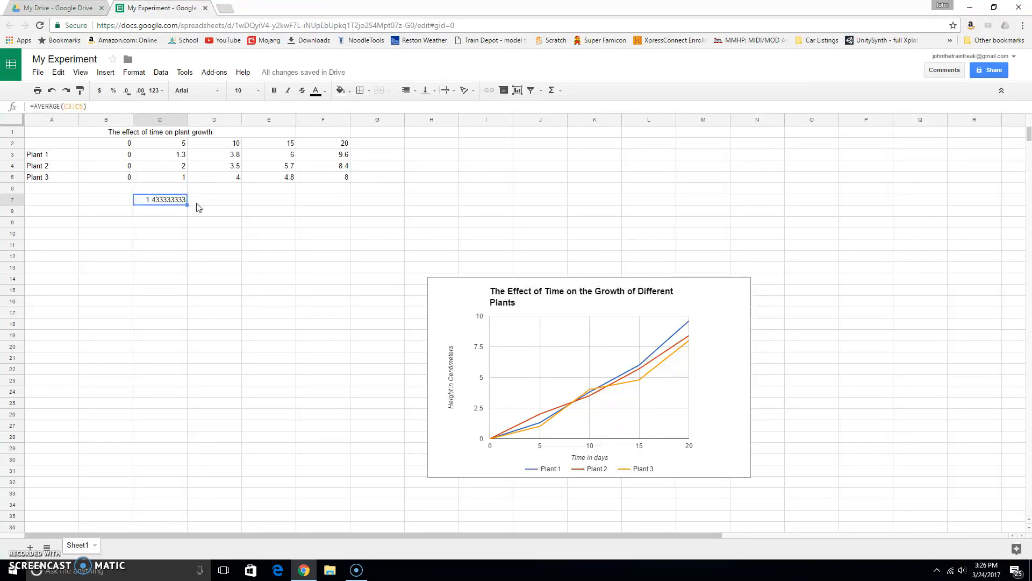
drag(210, 155, 214, 190)
drag(271, 159, 274, 183)
click(211, 165)
click(285, 166)
click(317, 159)
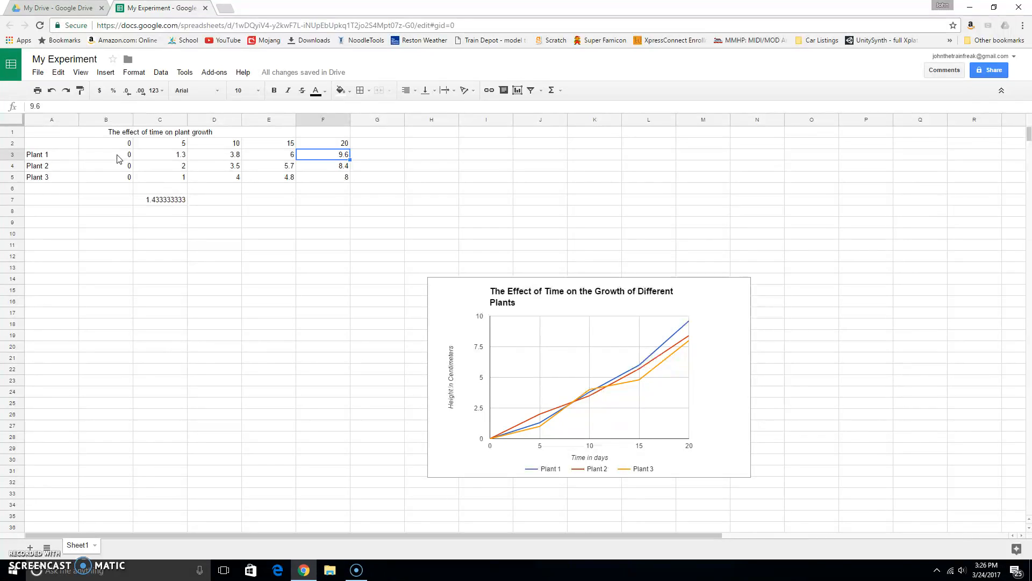
Fill the average formula from C7 across to F7
click(182, 203)
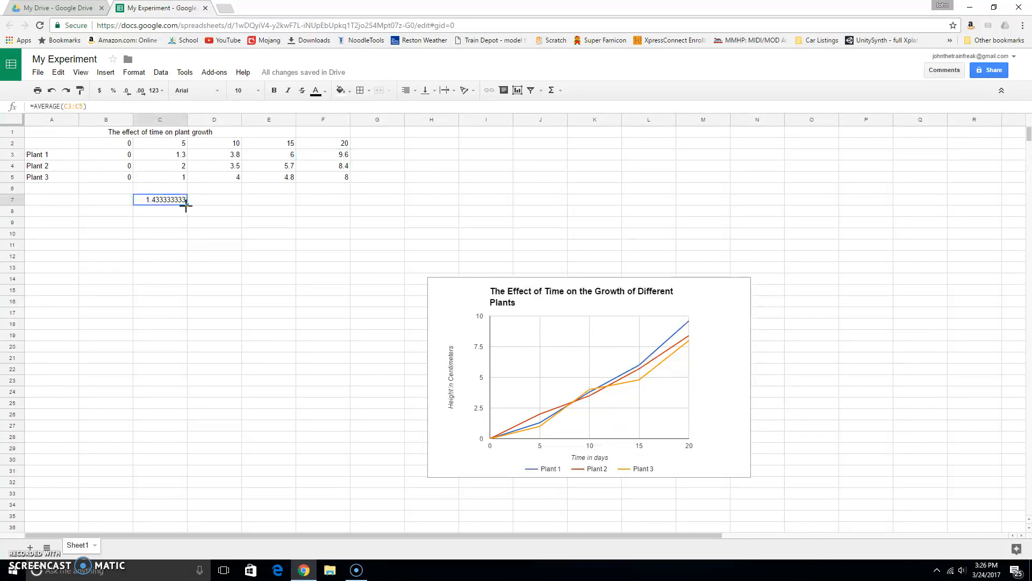
drag(186, 204, 346, 201)
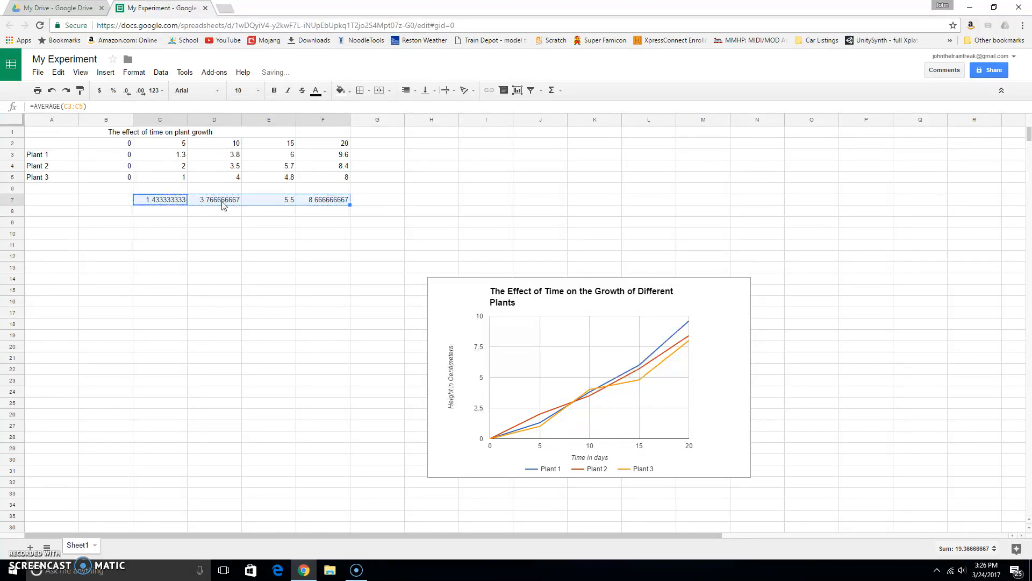
Check the average formulas in C7 to F7 against the plant heights in the columns above them
click(224, 204)
click(154, 203)
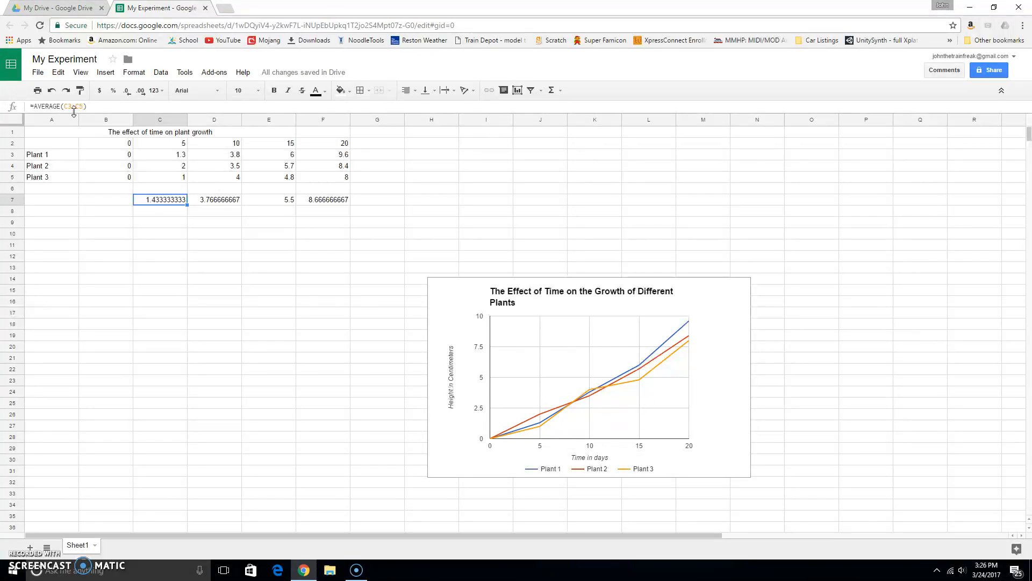
click(194, 202)
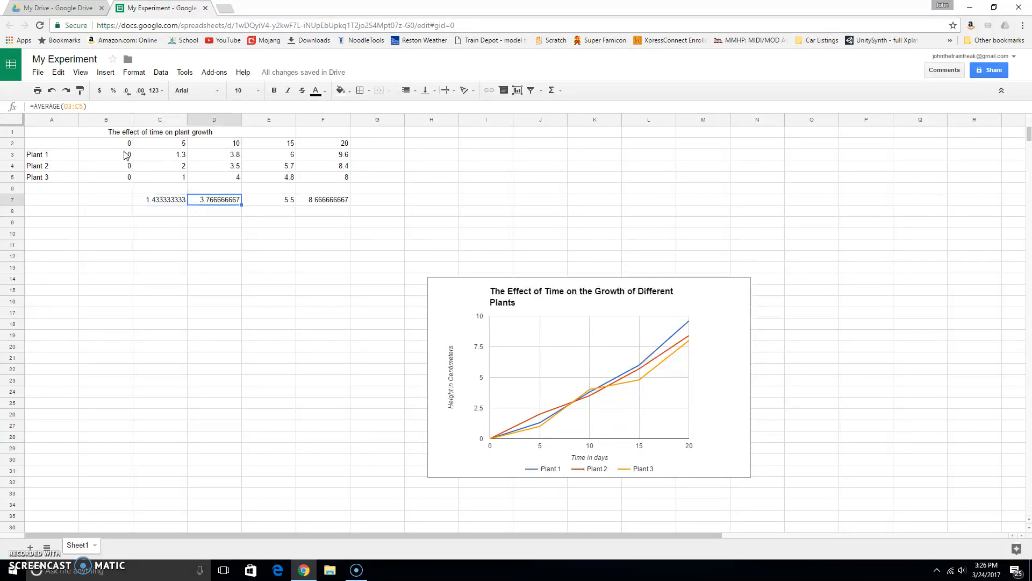
drag(159, 156, 164, 178)
click(220, 202)
drag(212, 155, 216, 180)
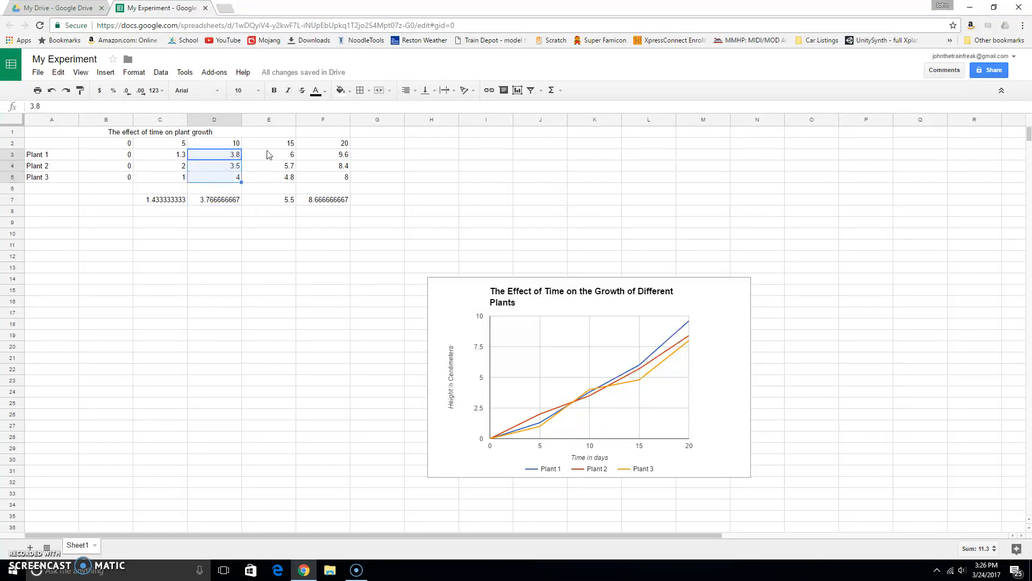
drag(270, 160, 271, 177)
click(274, 203)
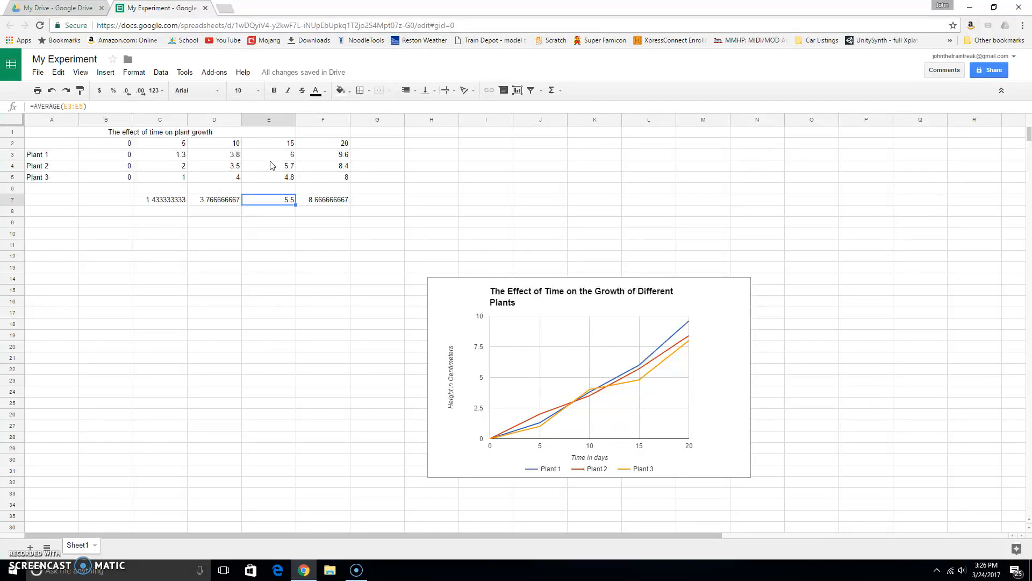
click(325, 205)
drag(323, 142, 323, 176)
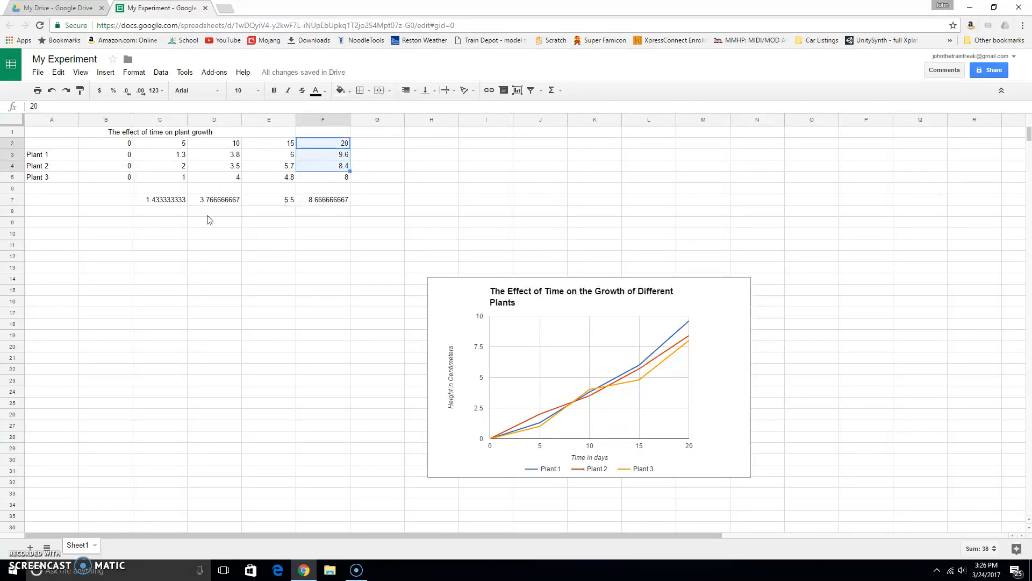
Fill the average formula from C7 back into B7 and check it against the day 0 values
click(174, 222)
click(184, 204)
drag(186, 204, 94, 202)
click(109, 168)
click(119, 199)
click(119, 145)
click(122, 165)
click(127, 177)
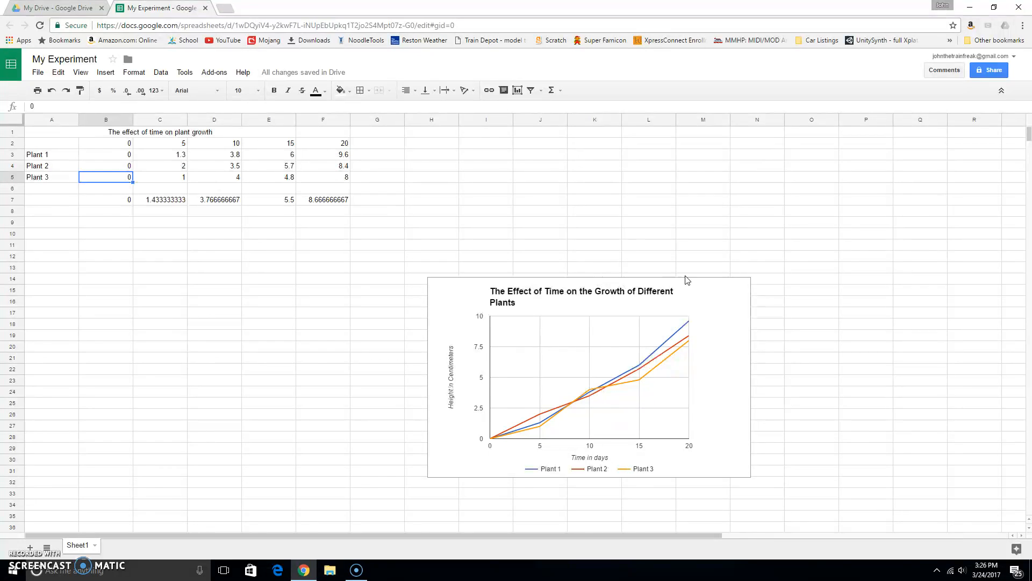
Narrow all the sheet's columns together to about half their width
click(13, 120)
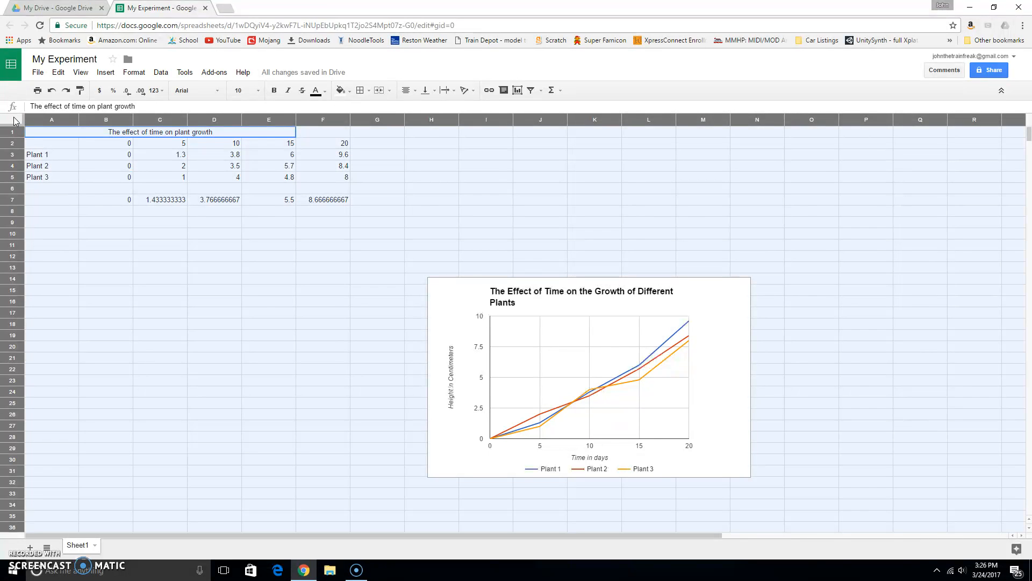
click(106, 235)
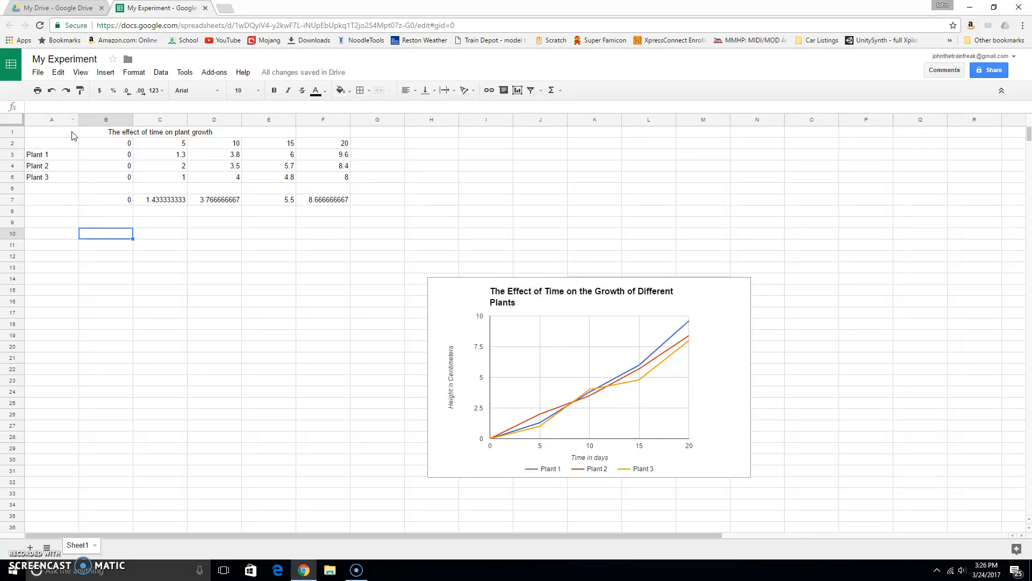
click(19, 117)
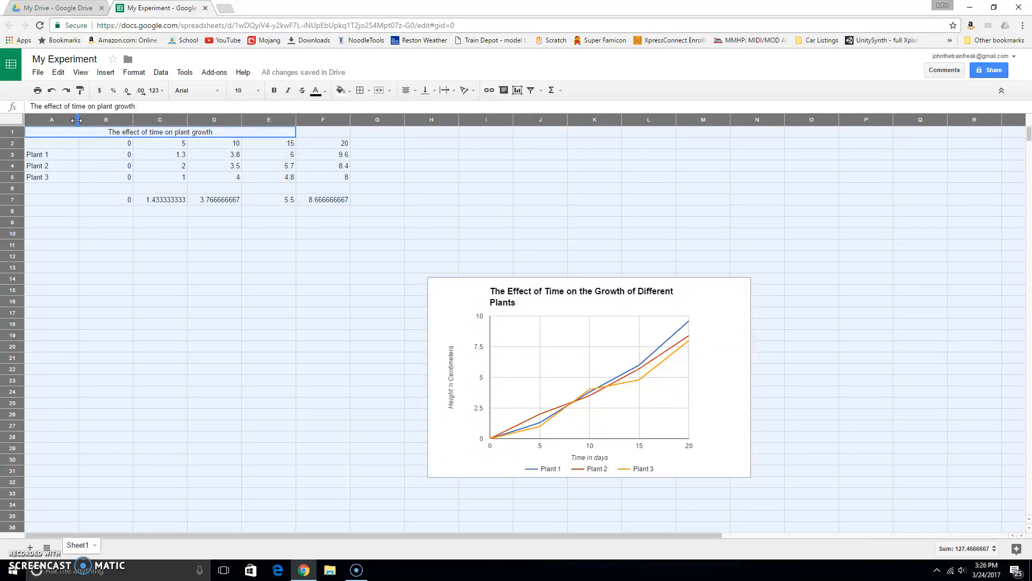
drag(77, 121, 50, 122)
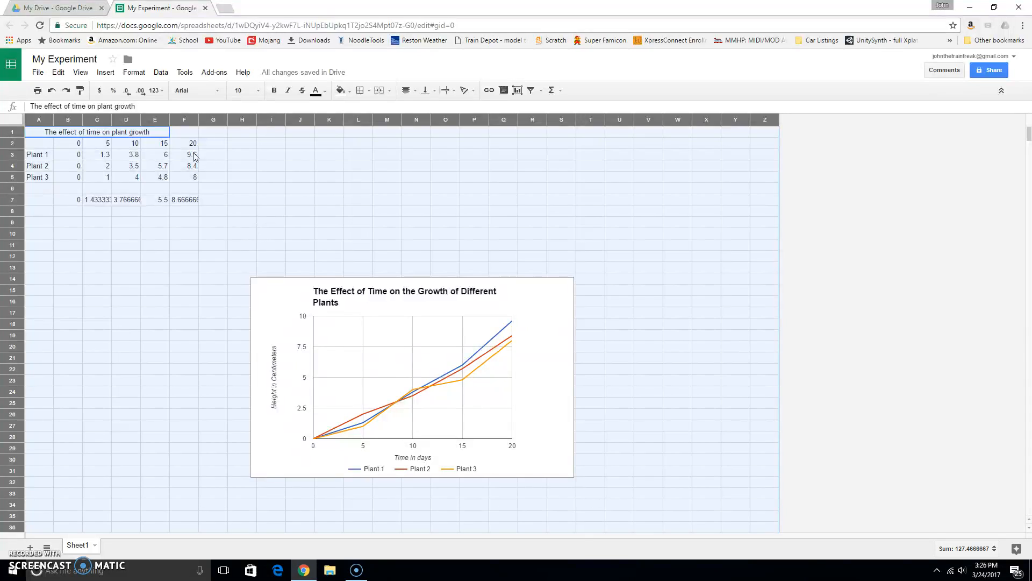
click(202, 121)
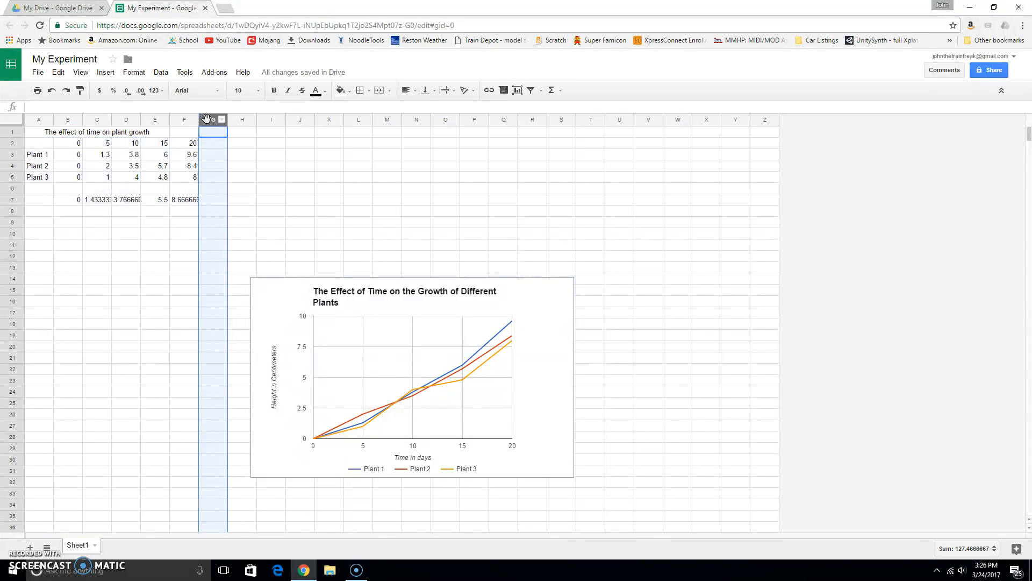
click(156, 249)
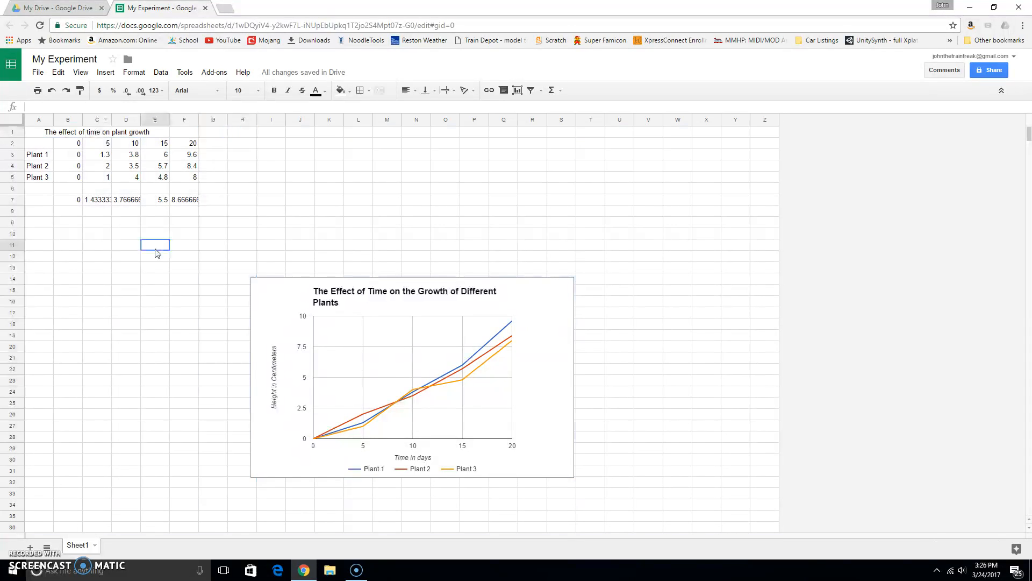
click(186, 200)
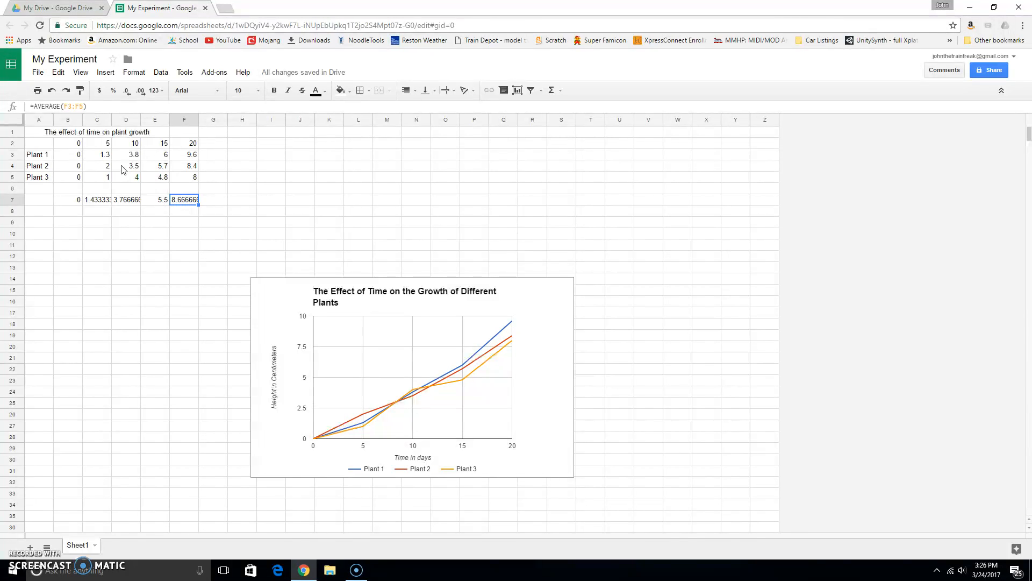
Increase the height of all the sheet's rows together by a small amount
click(28, 189)
click(16, 189)
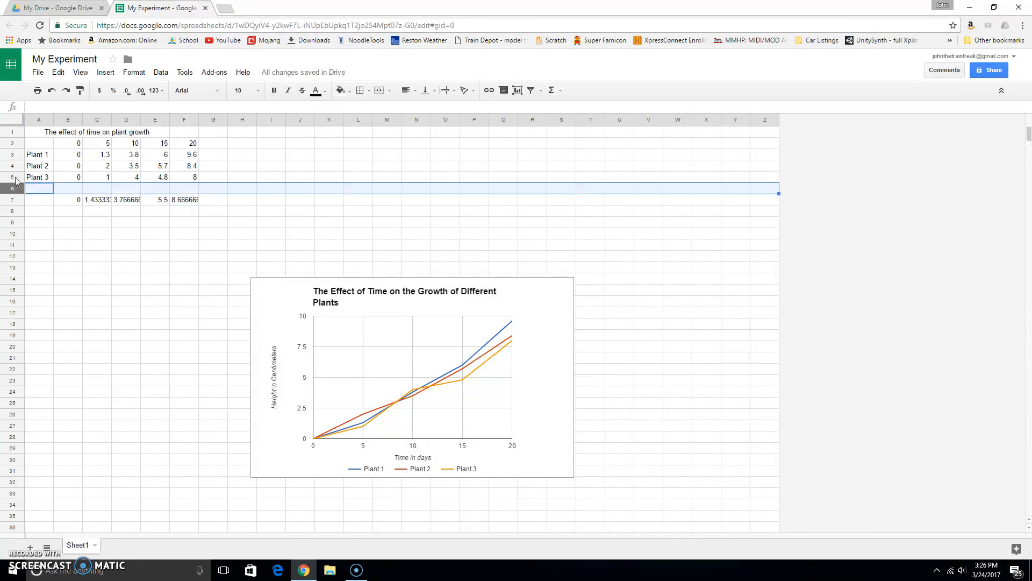
click(12, 119)
mouse_move(16, 137)
mouse_down()
mouse_move(19, 147)
mouse_move(15, 138)
mouse_up()
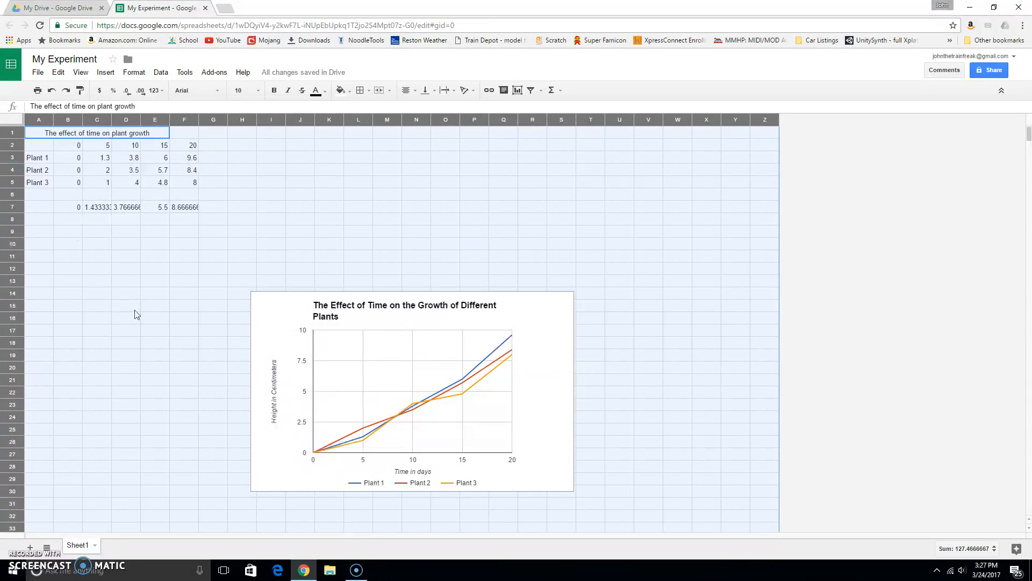
click(153, 293)
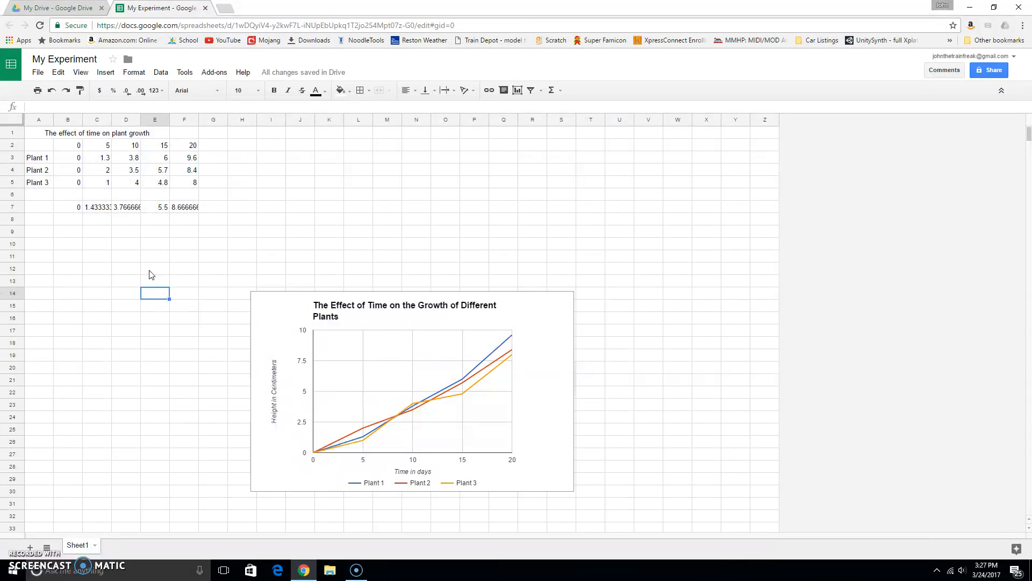
Widen only column A so it is clearly wider than the other columns
click(51, 119)
drag(53, 119, 74, 119)
click(195, 383)
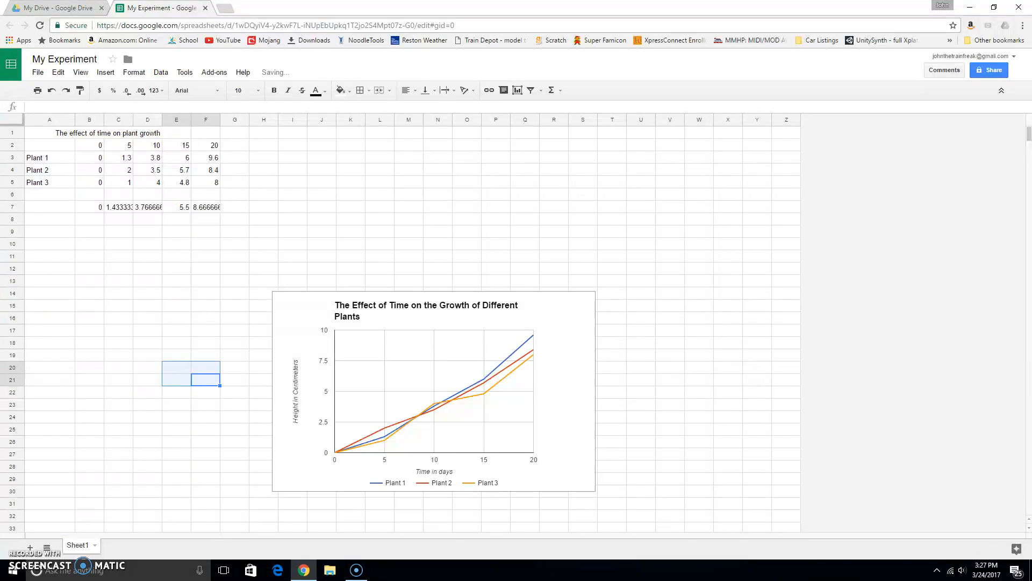
Resize all columns together to one uniform width, slightly wider than the current width of columns B to F
click(12, 119)
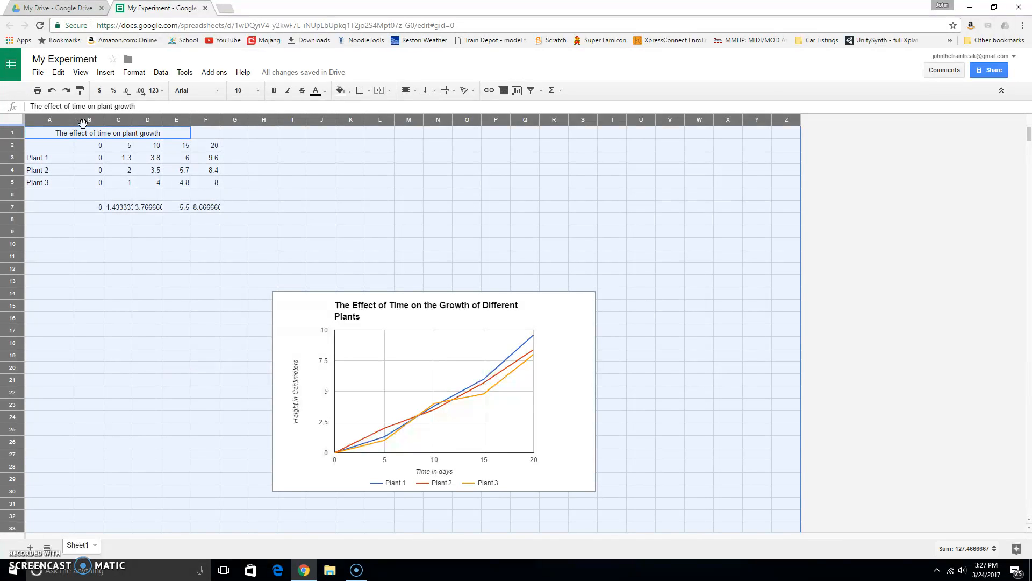
mouse_move(104, 123)
mouse_down()
mouse_move(77, 123)
mouse_move(89, 123)
mouse_up()
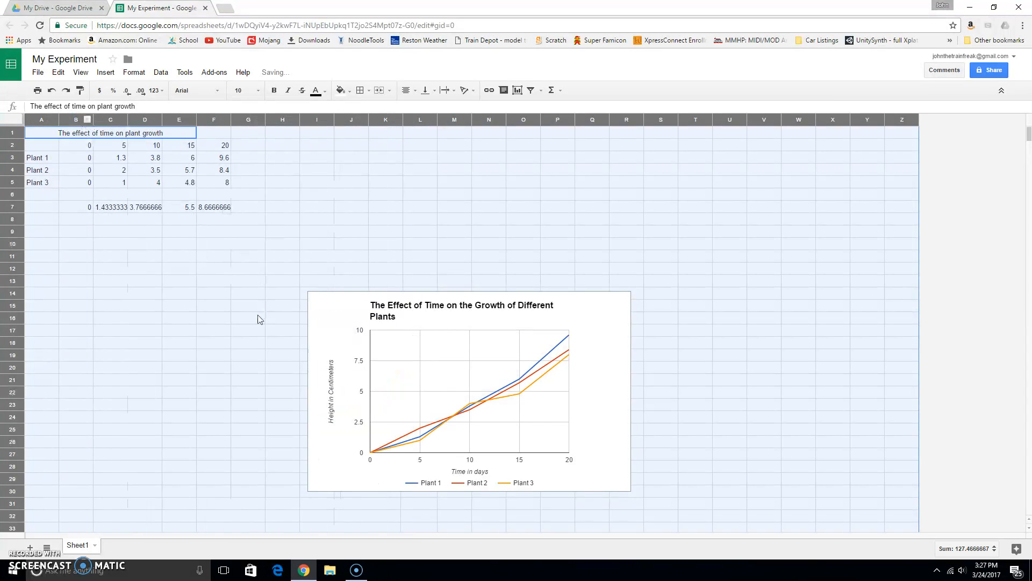
click(200, 404)
Select the plant growth line chart in the sheet and copy it
drag(603, 321, 548, 271)
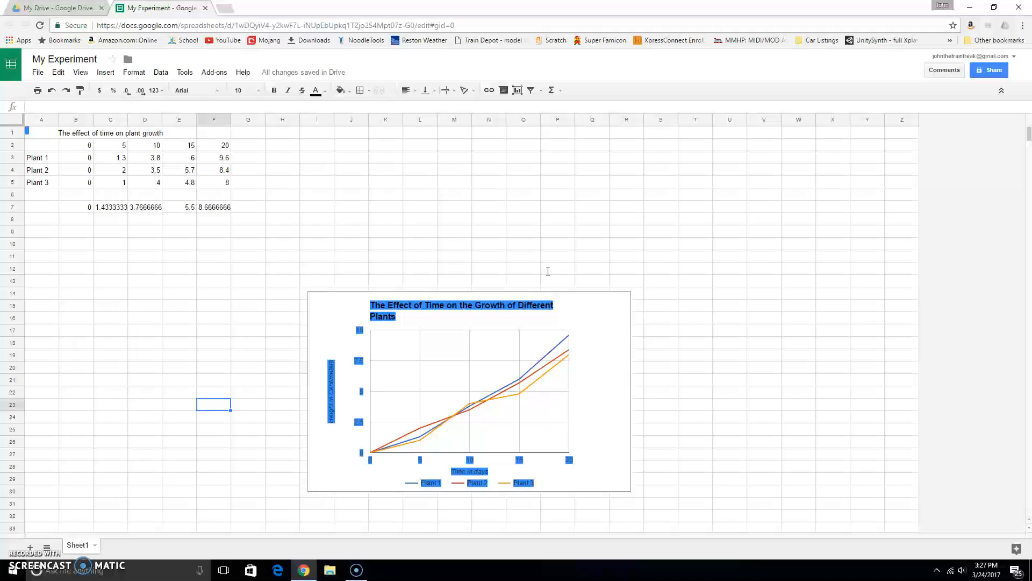
click(580, 318)
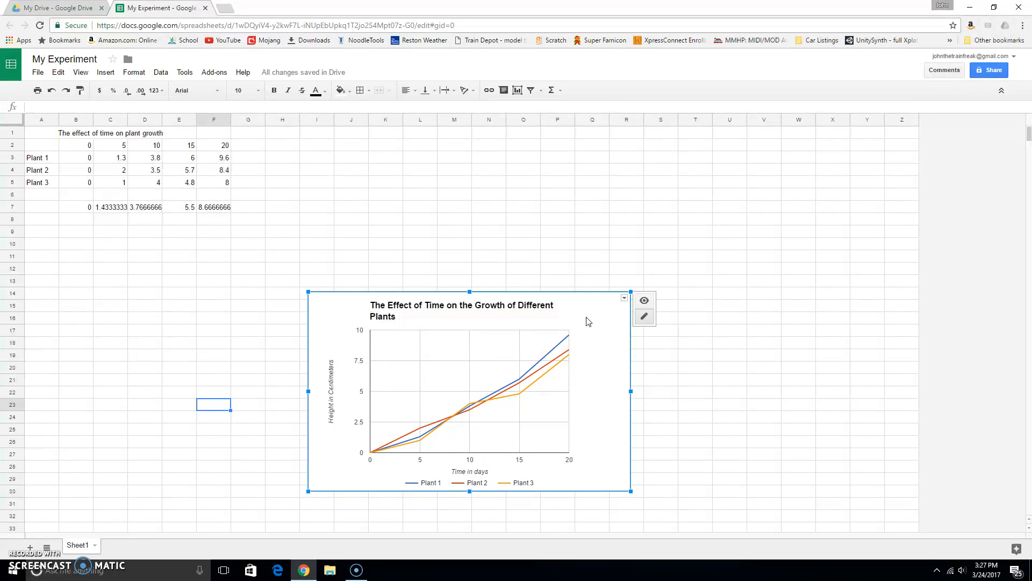
right_click(589, 319)
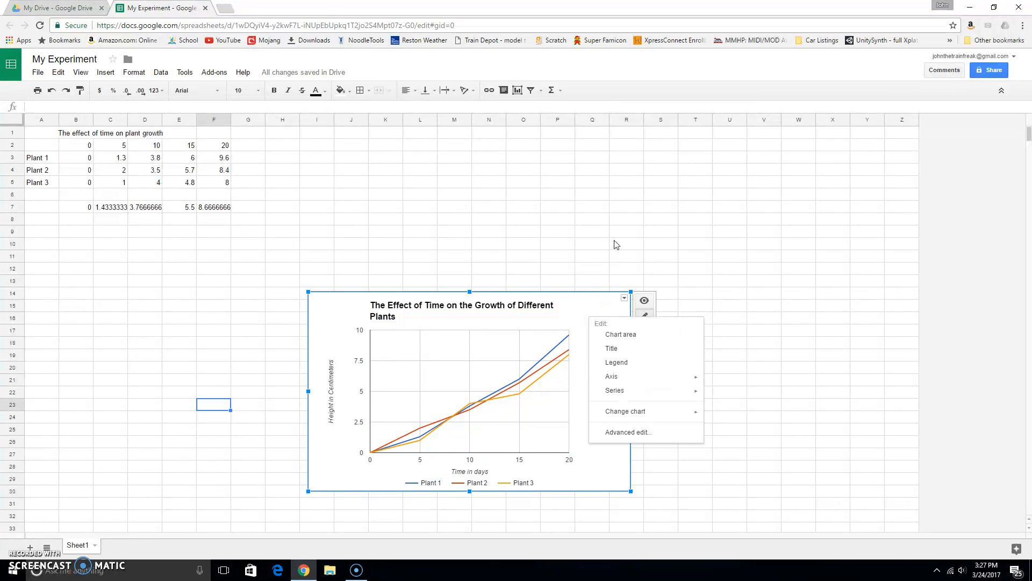
click(586, 304)
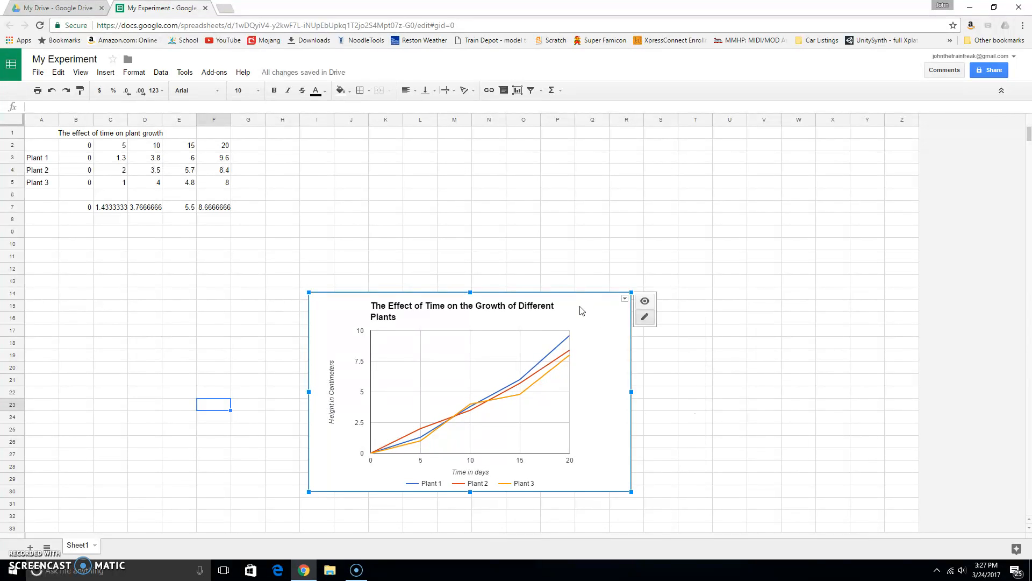
Switch to Google Drive, create a new Google Docs document and name it Results
click(59, 7)
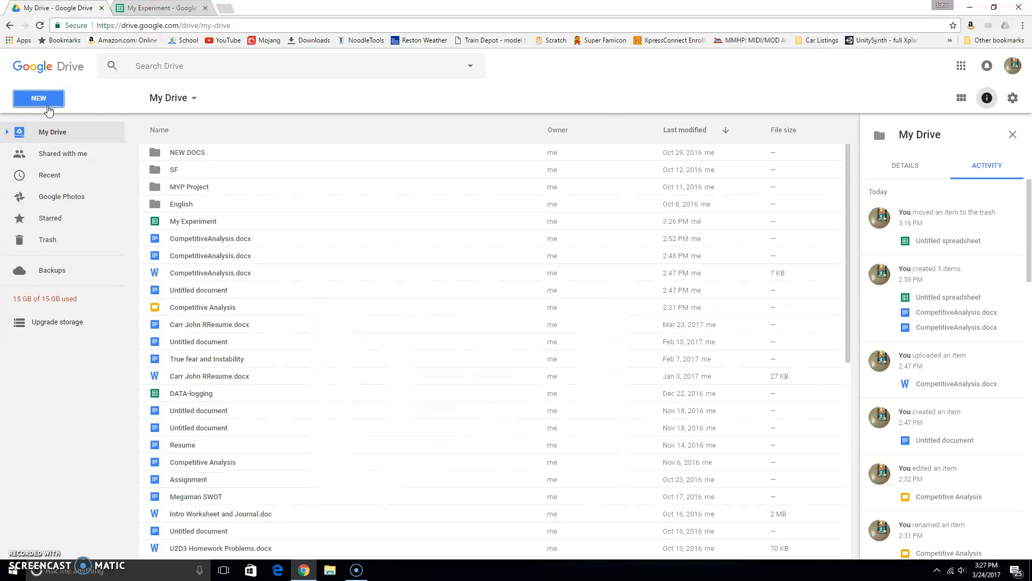
click(48, 109)
click(99, 193)
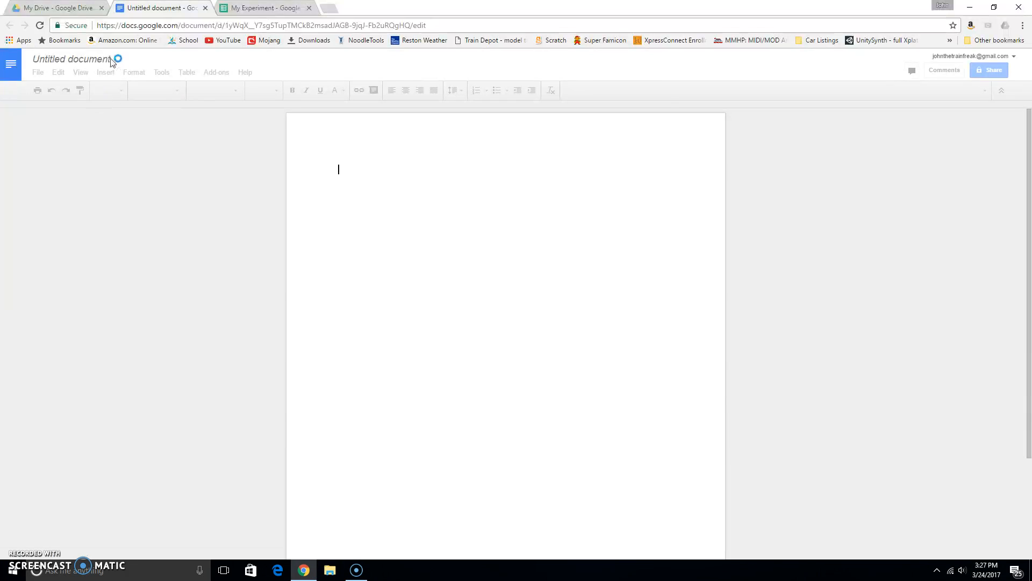
click(111, 57)
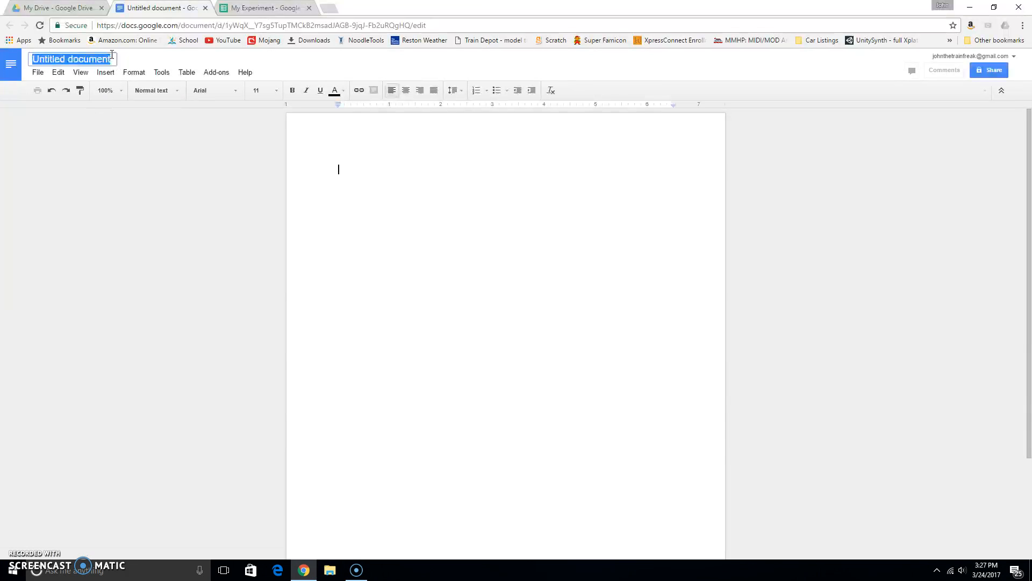
text(Re)
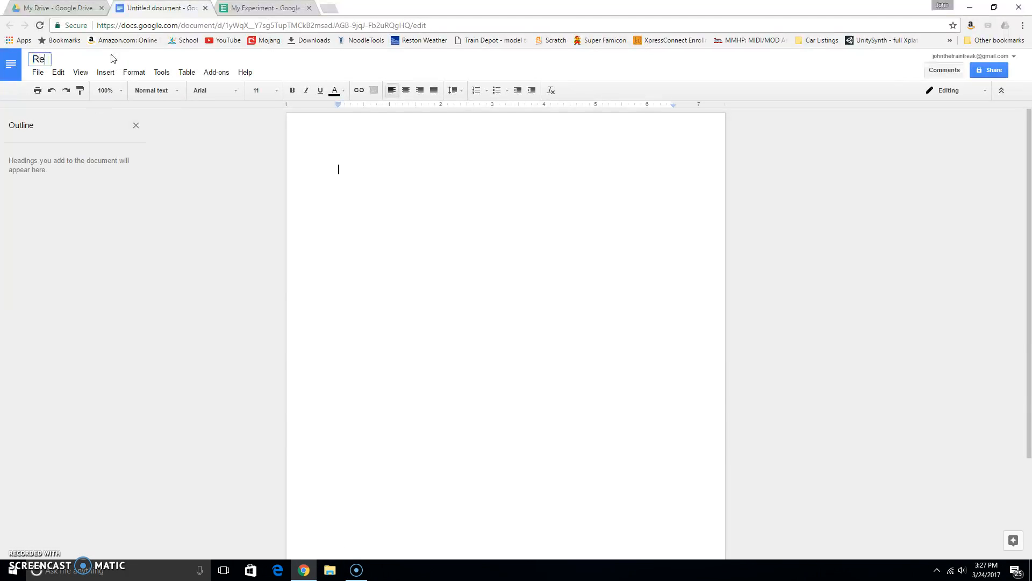
text(sults)
Paste the copied line chart into the document body with the Link option to the spreadsheet
click(413, 167)
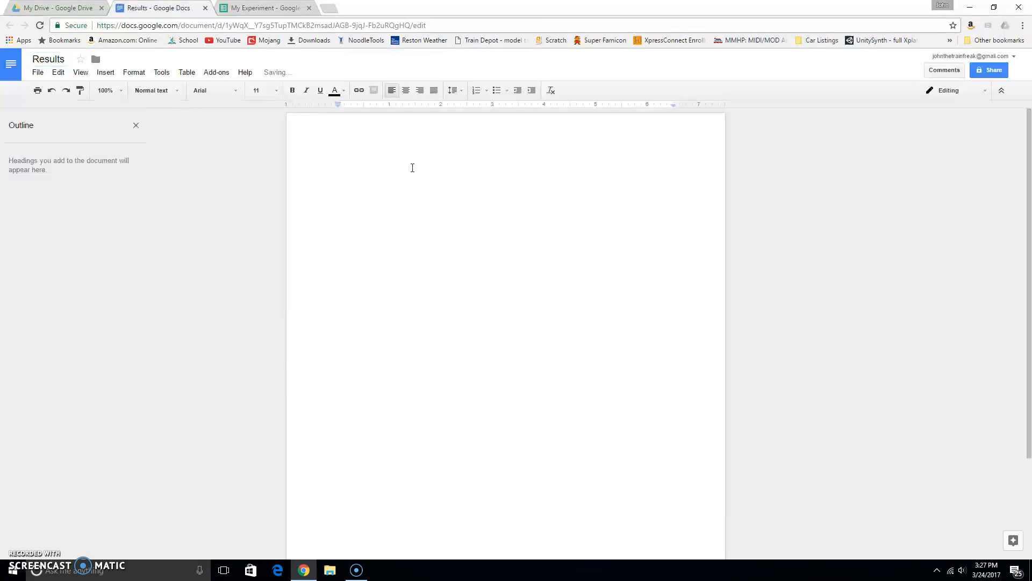
key(ctrl+v)
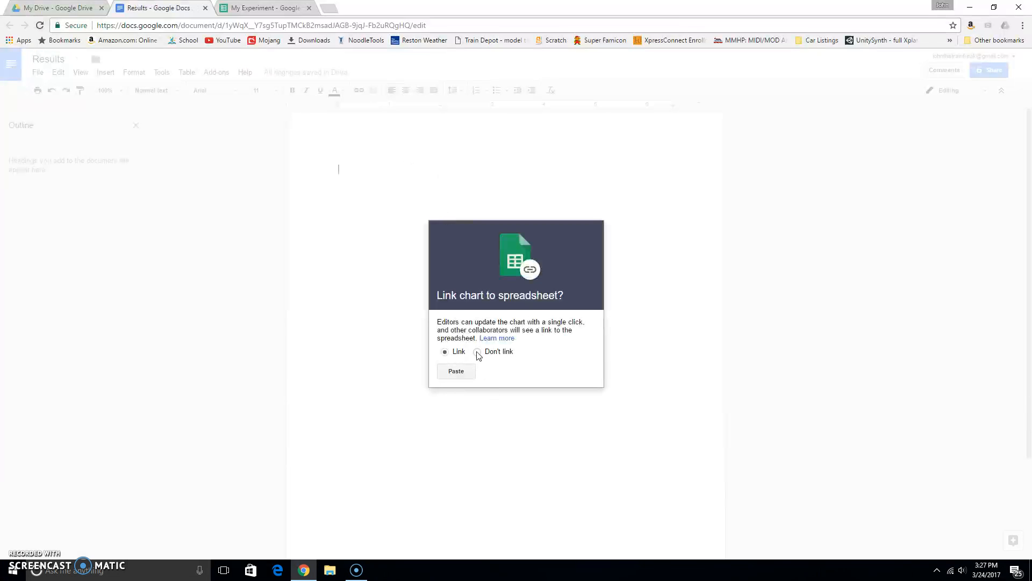
click(456, 371)
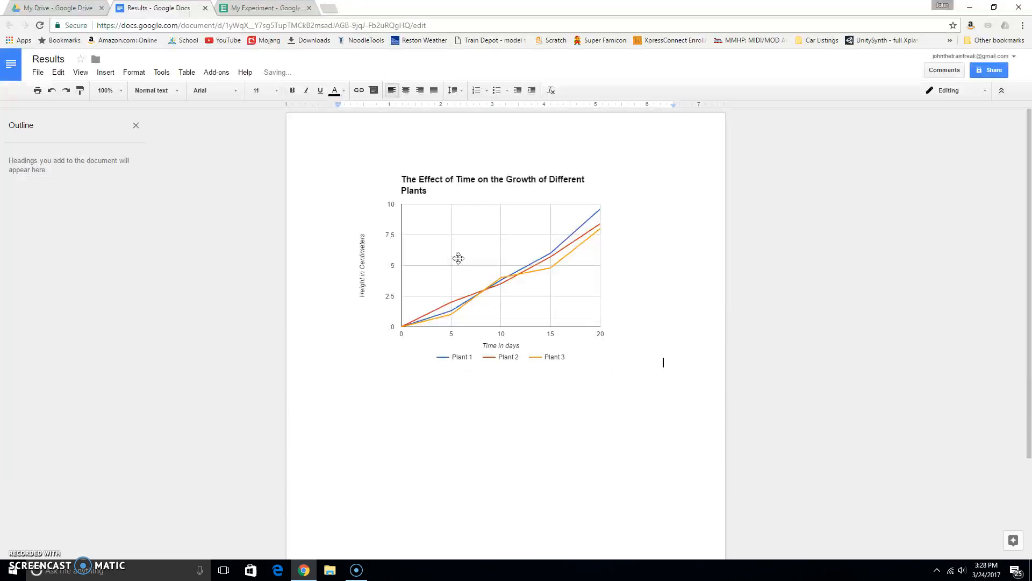